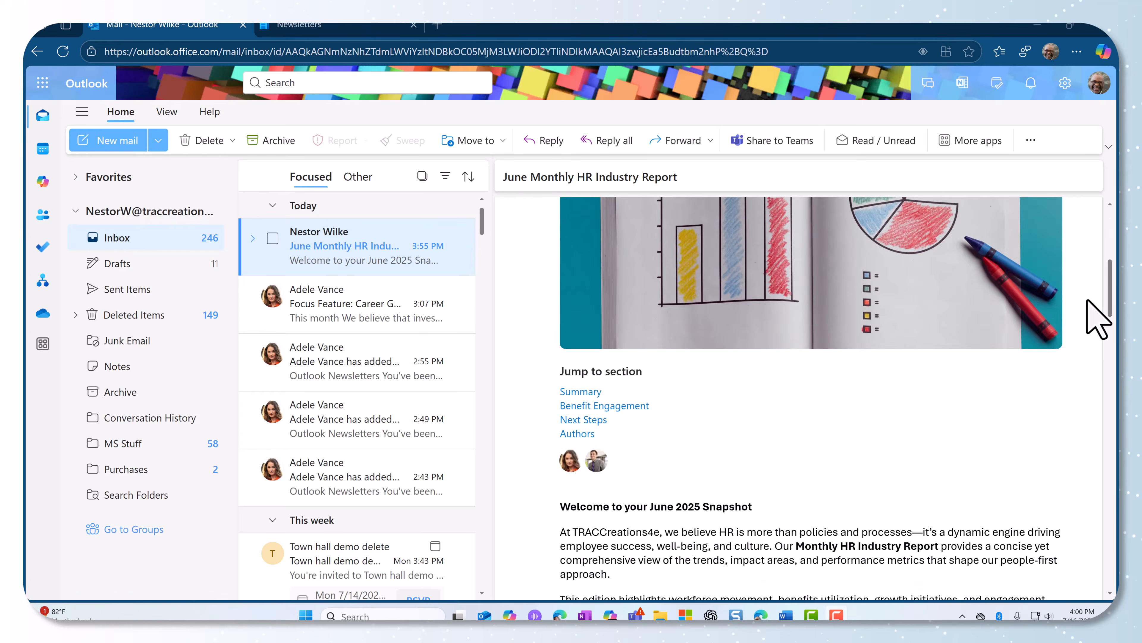
Step: Read through the June Monthly HR Industry Report email down to its action items and next steps
scroll(1098, 318, "down", 15)
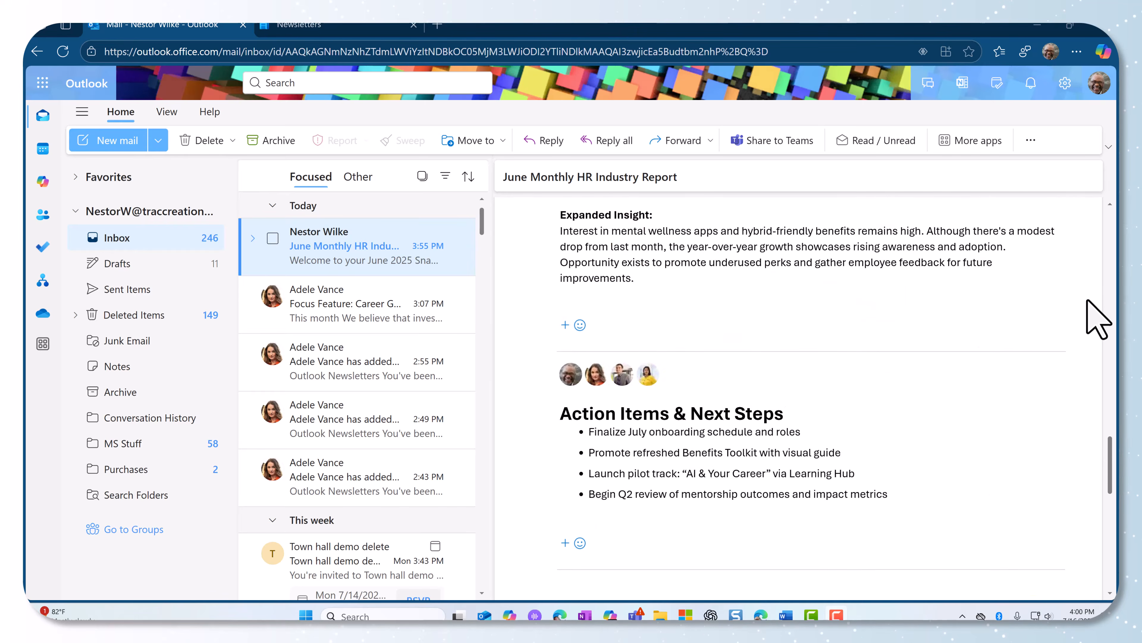
scroll(1098, 317, "up", 20)
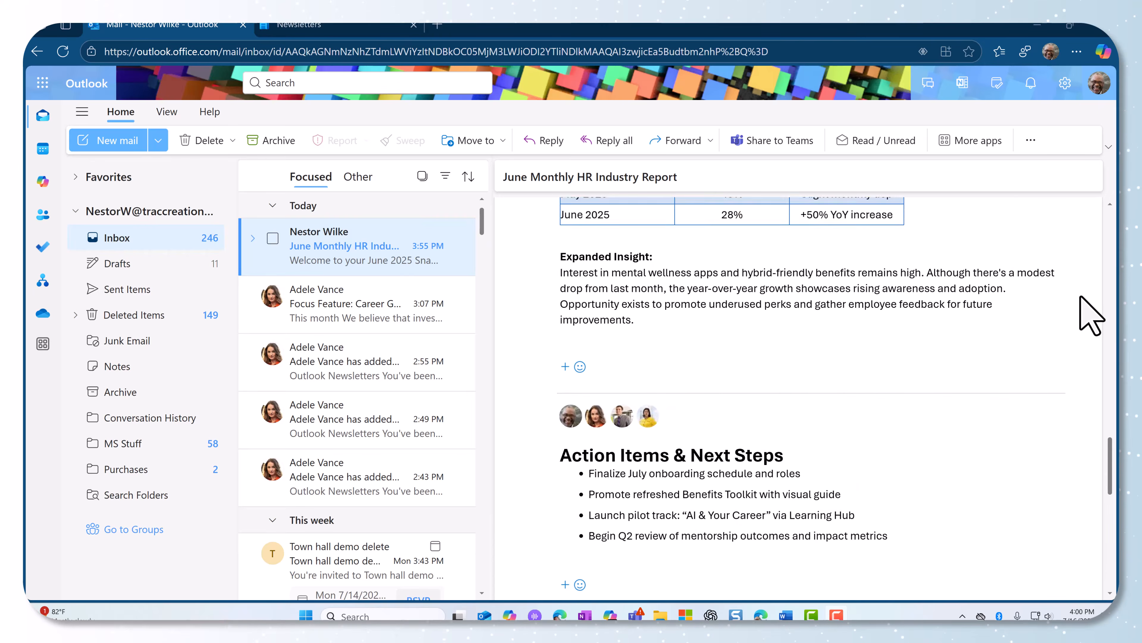
scroll(1089, 315, "up", 3)
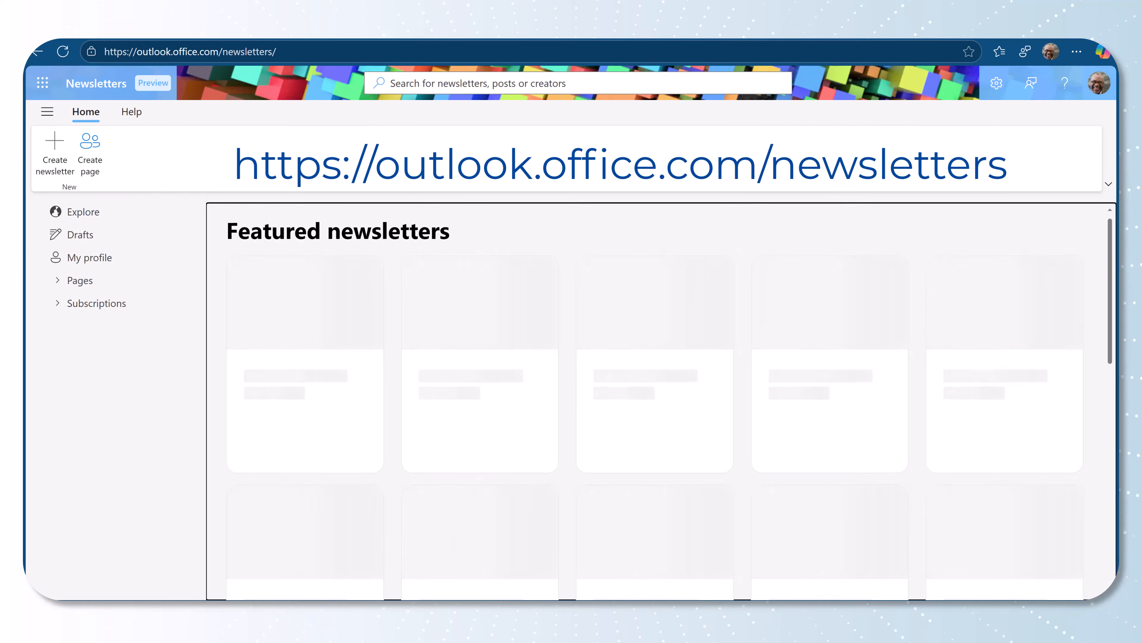
Step: Browse the Newsletters start page, looking over the featured newsletters, the pages and the new pages
left_click(111, 260)
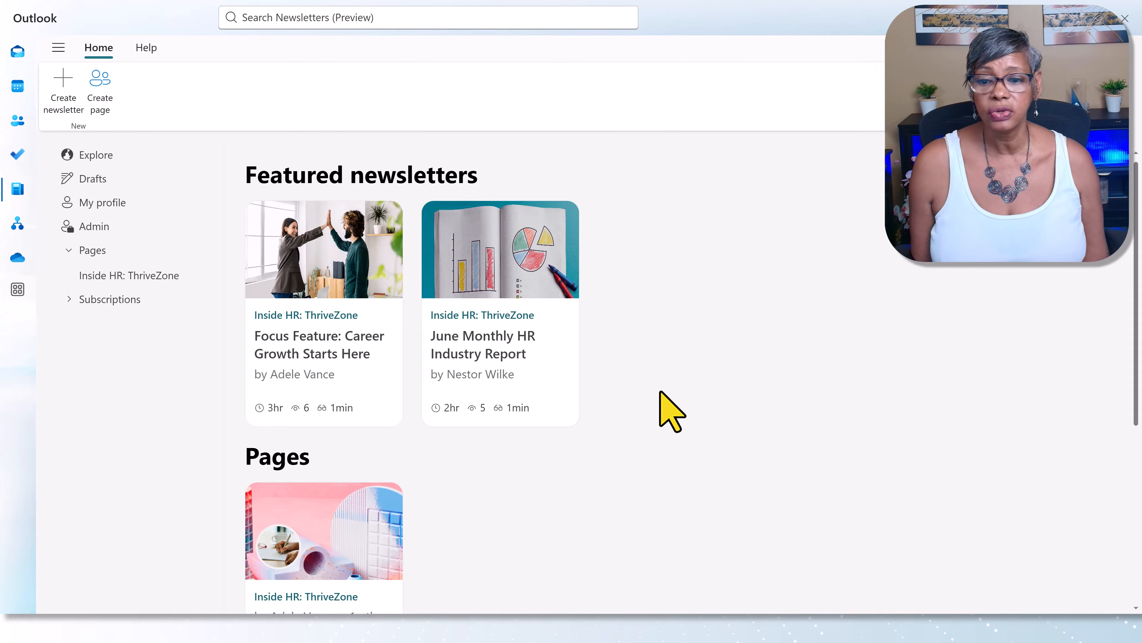
scroll(664, 421, "down", 5)
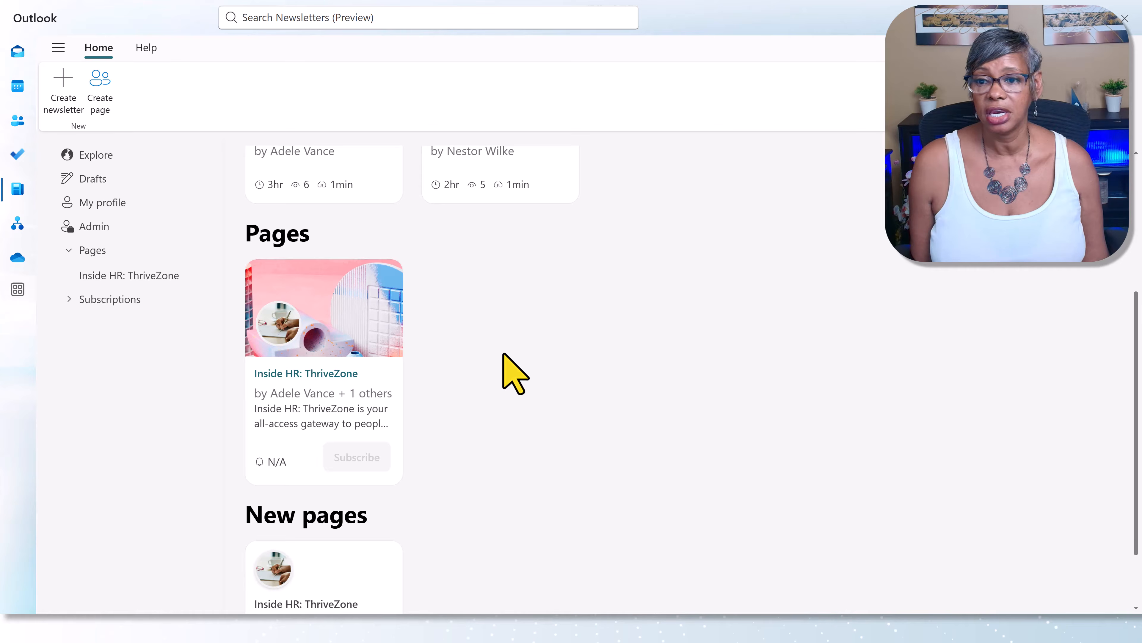
scroll(503, 358, "down", 2)
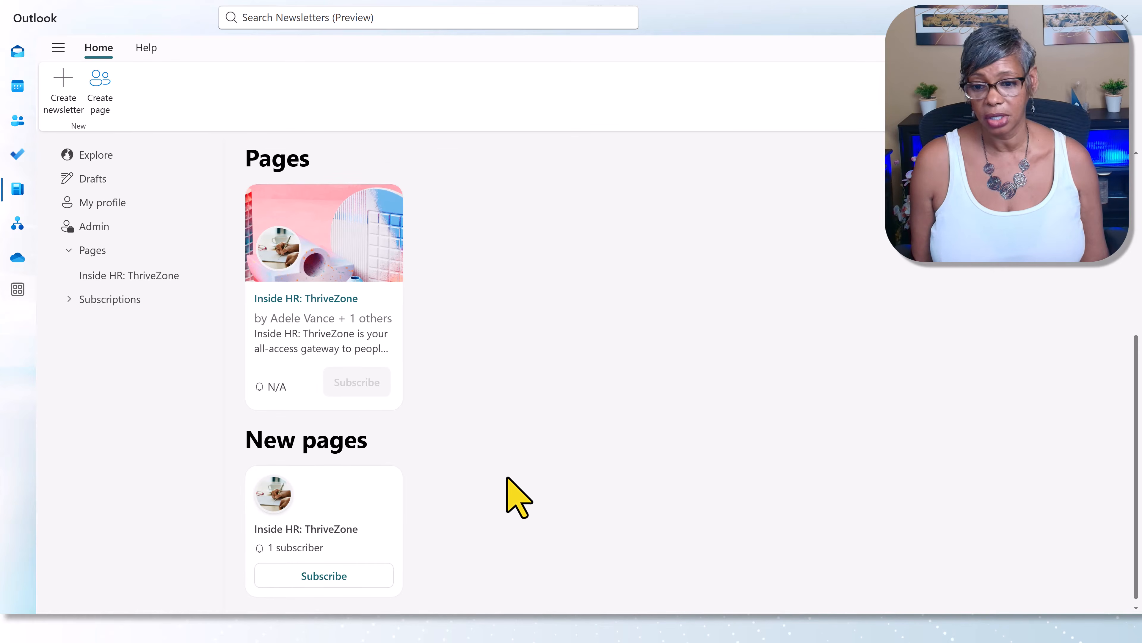
scroll(517, 497, "up", 2)
scroll(517, 497, "down", 2)
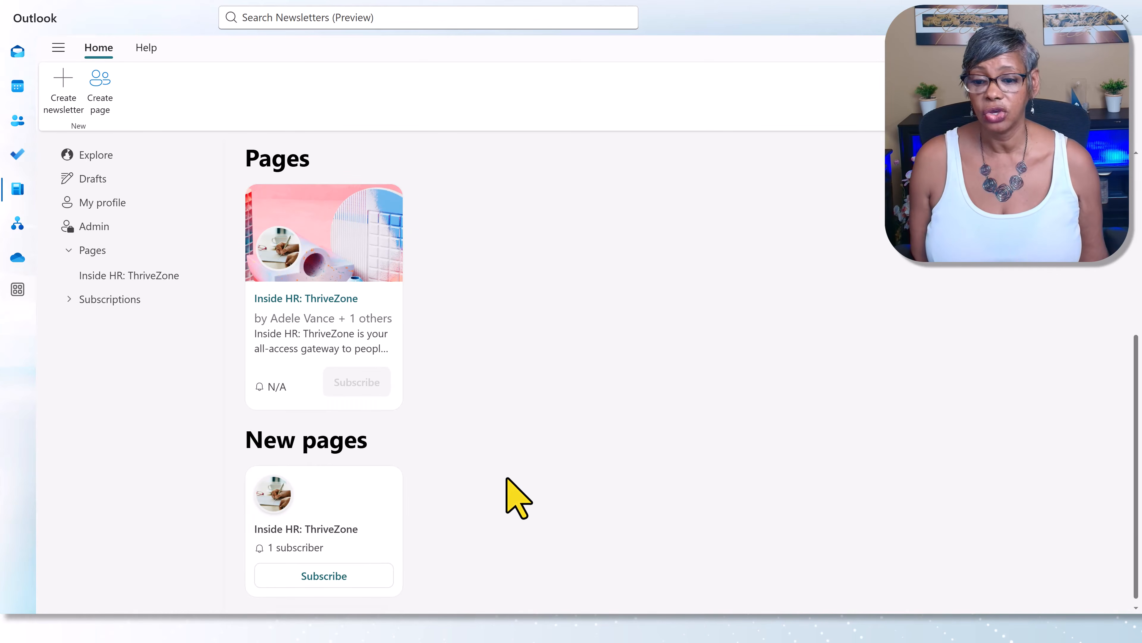
scroll(517, 497, "up", 5)
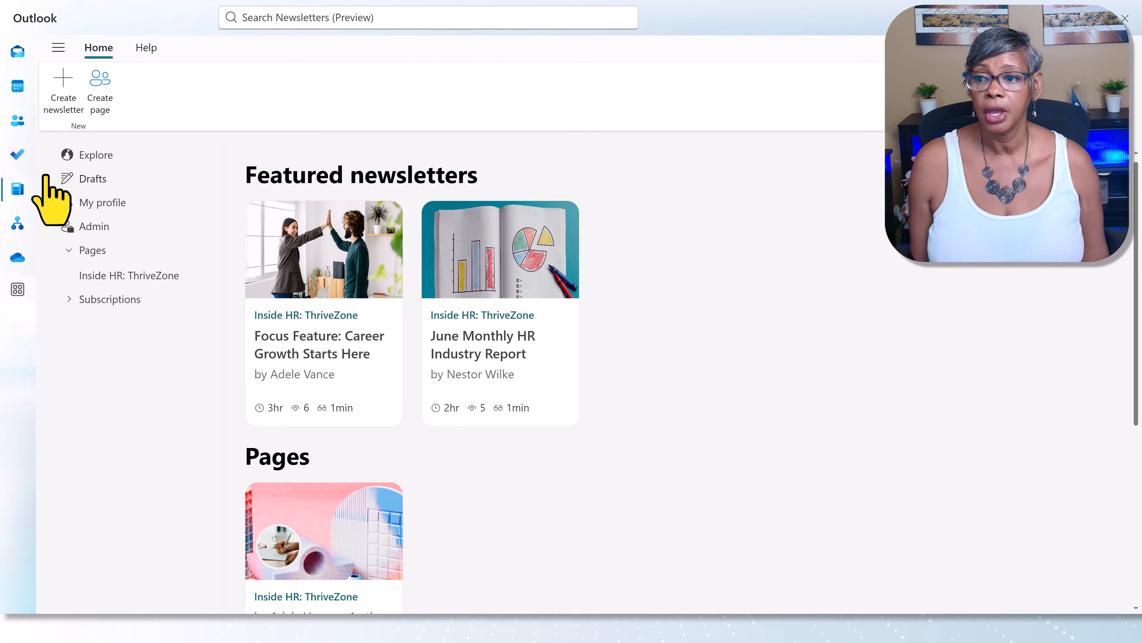
Step: View the newsletter drafts and the newsletters published under the own profile
left_click(86, 179)
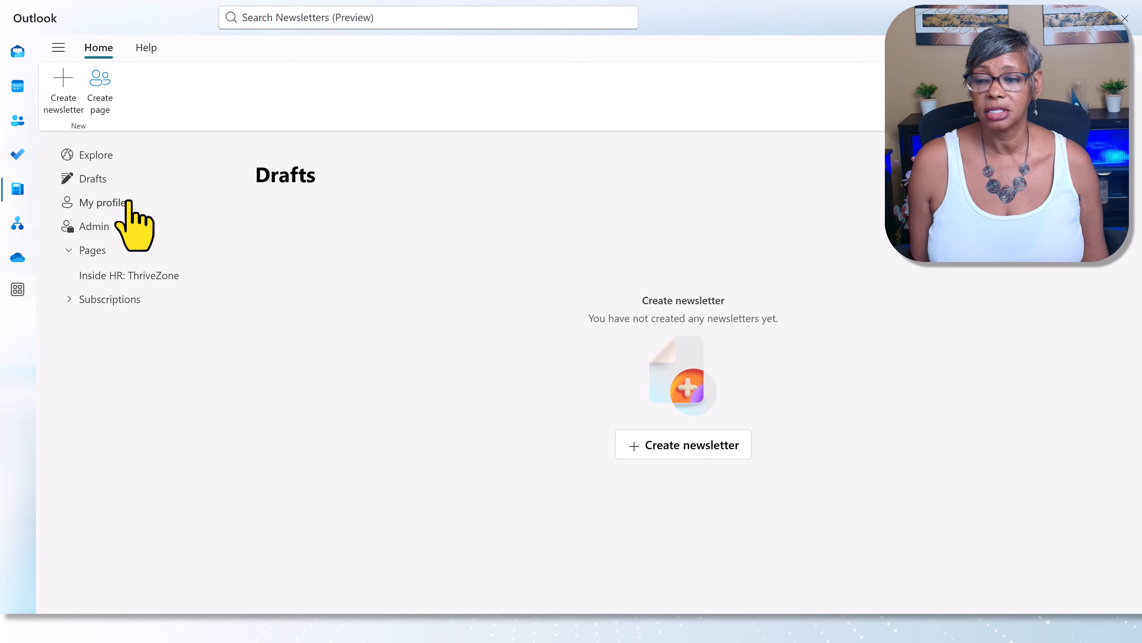
left_click(115, 204)
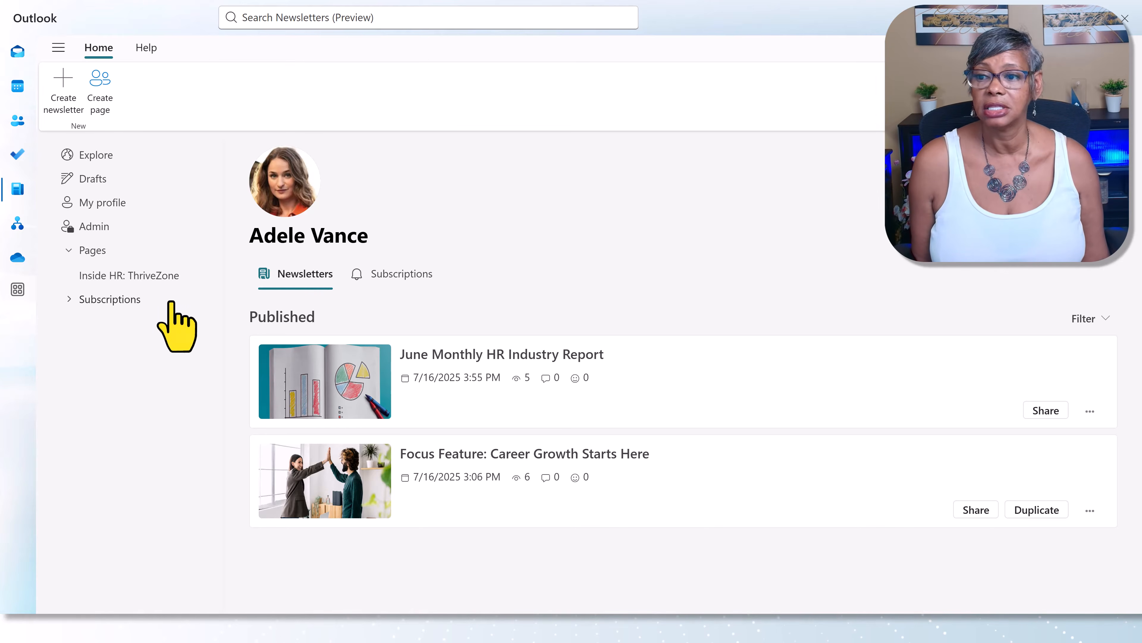
Step: Open the newsletter Admin Portal and check which filters are offered for its page list
left_click(109, 235)
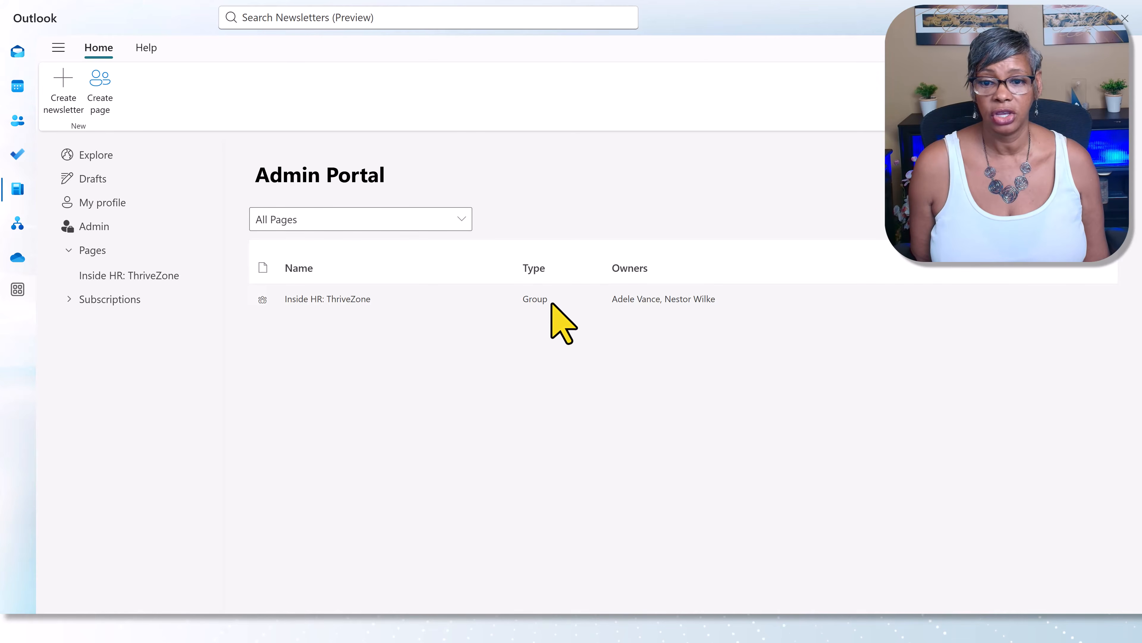
left_click(459, 219)
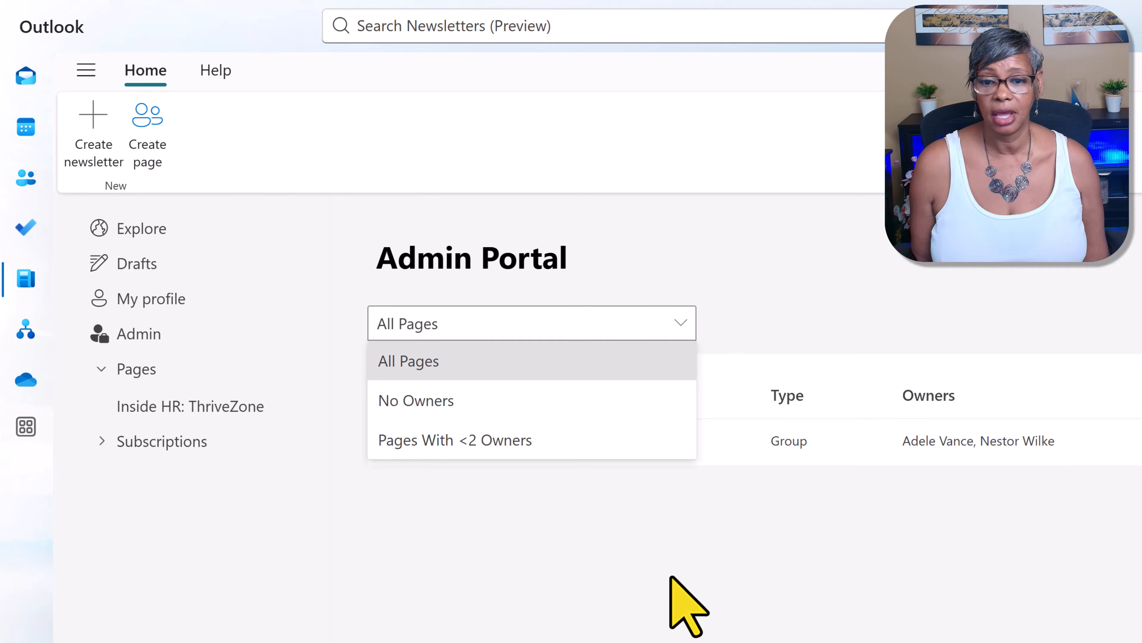
left_click(906, 500)
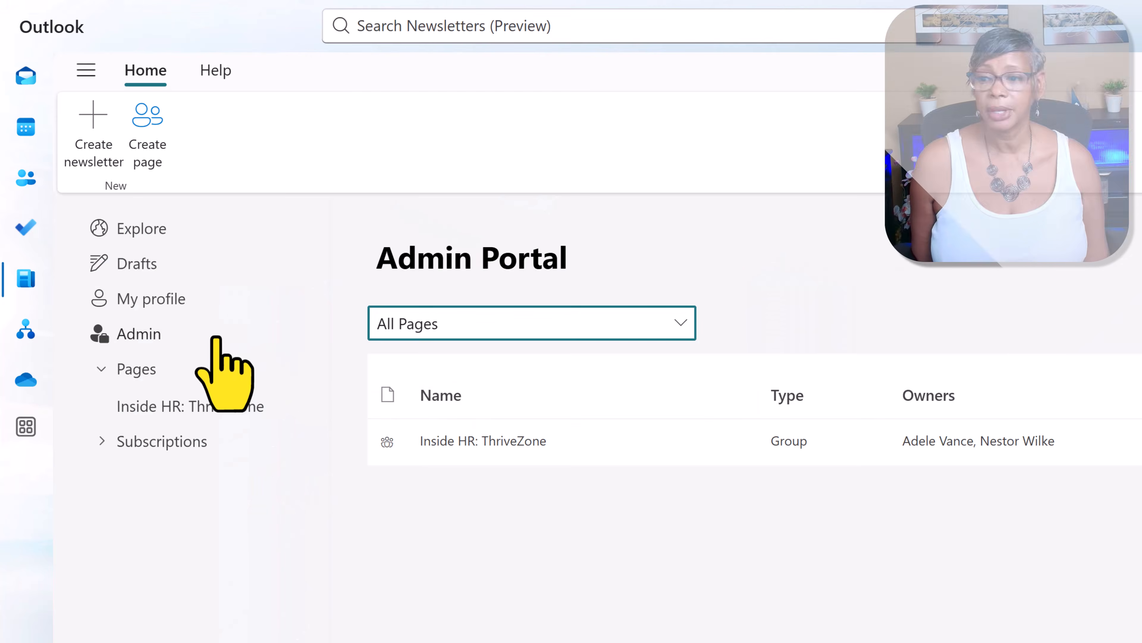
Step: Open the Inside HR: ThriveZone page and check the share link and extra options of the June Monthly HR Industry Report
left_click(143, 406)
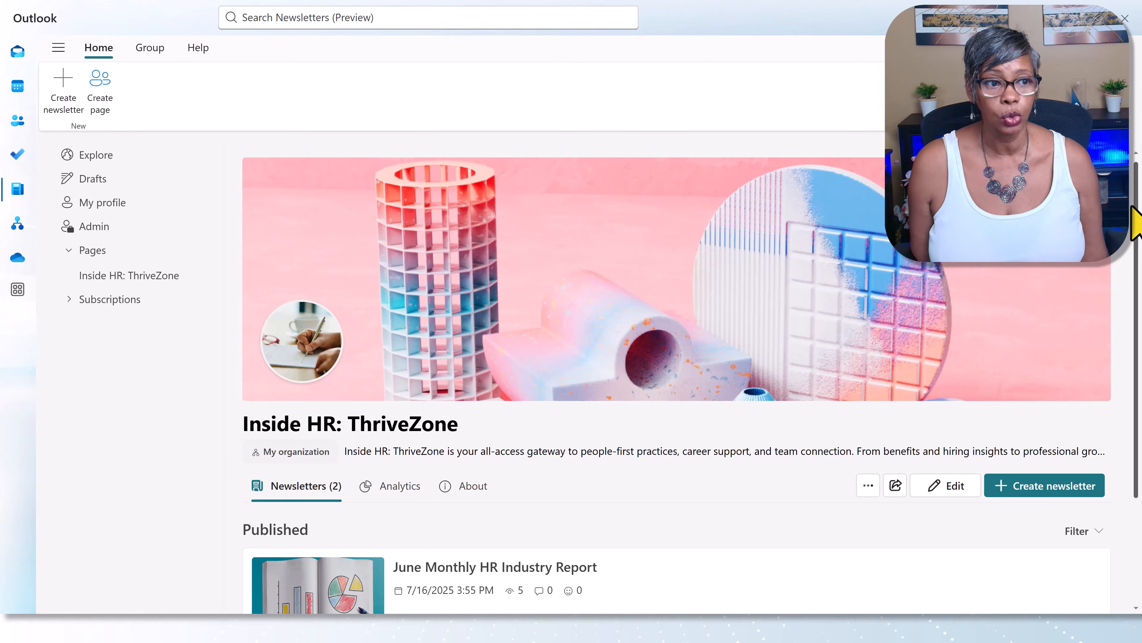
scroll(1138, 221, "down", 3)
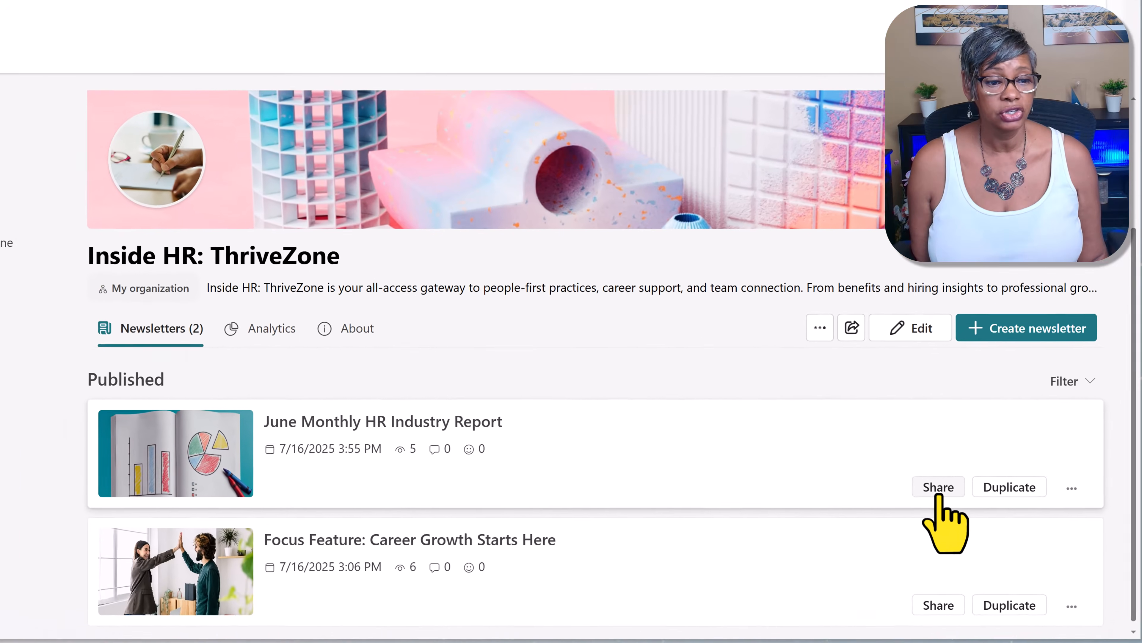
left_click(938, 488)
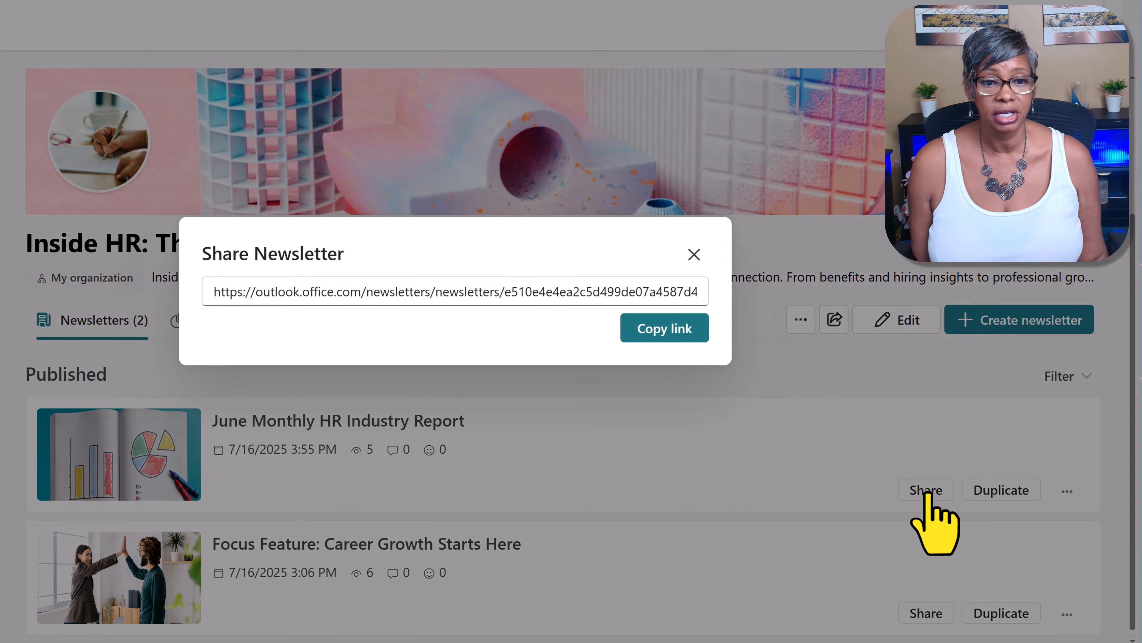
left_click(697, 255)
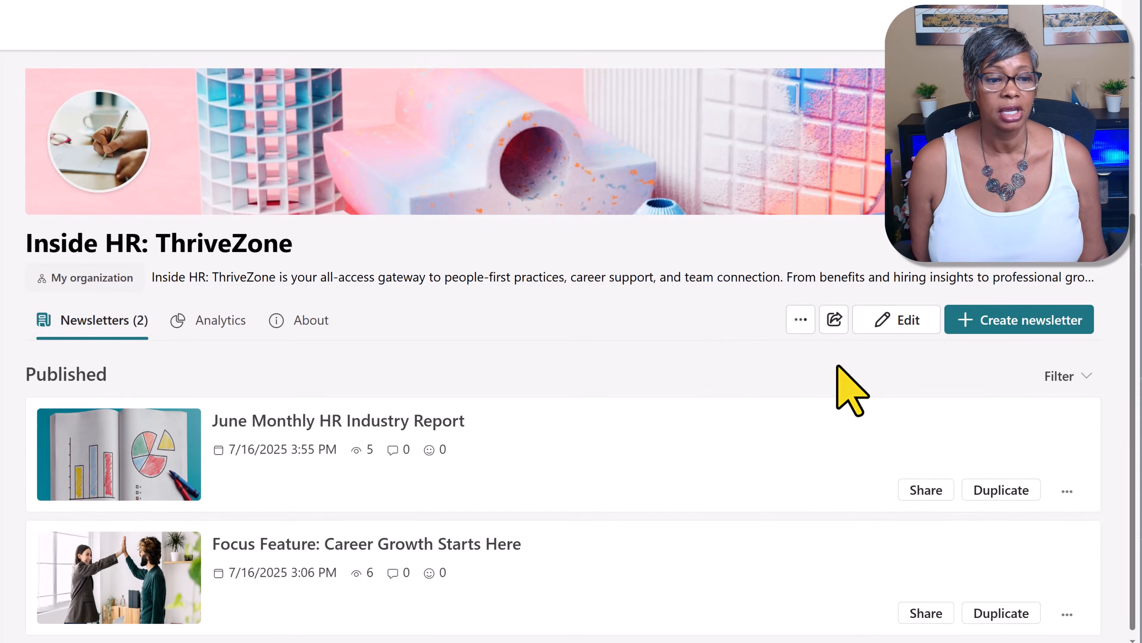
left_click(1073, 492)
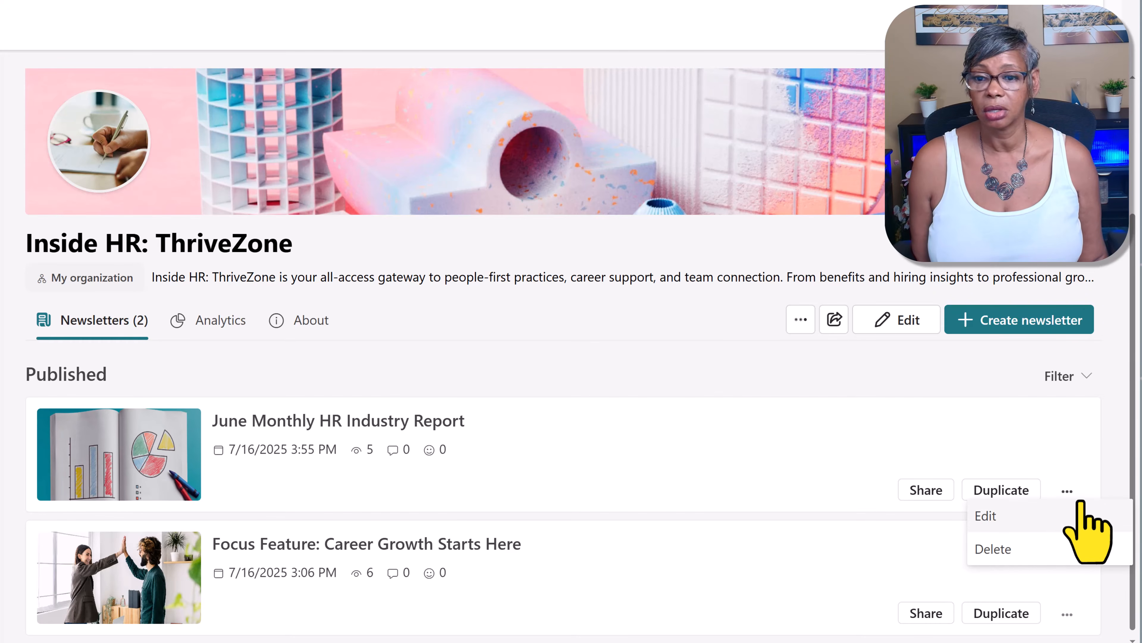
left_click(600, 376)
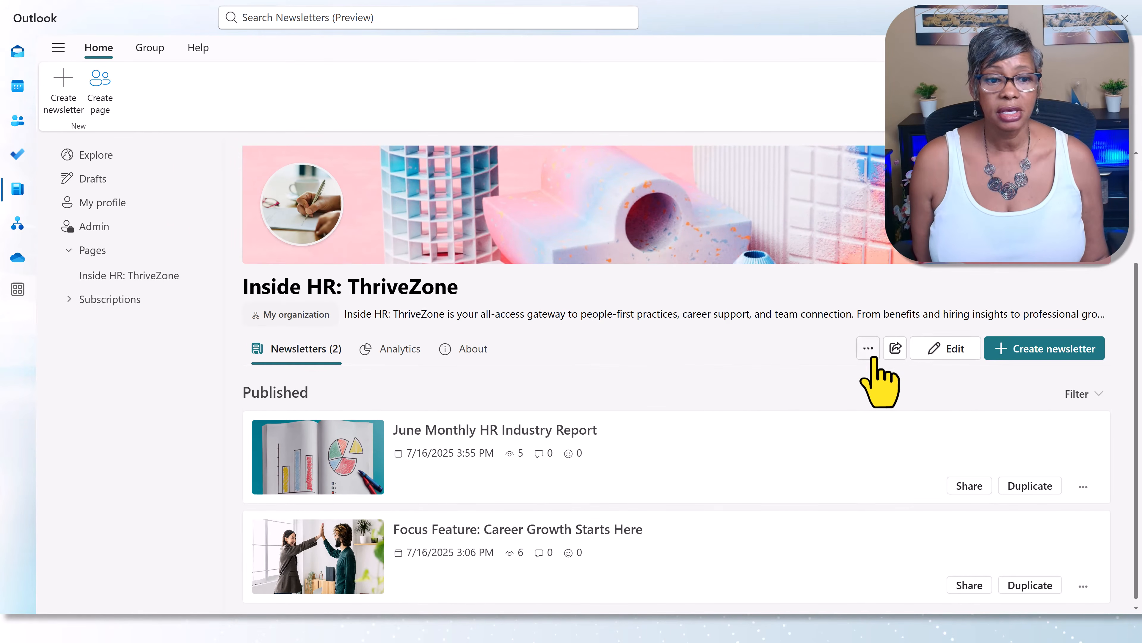
Step: Open the Inside HR: ThriveZone page for editing and browse the stock images for its cover
left_click(951, 350)
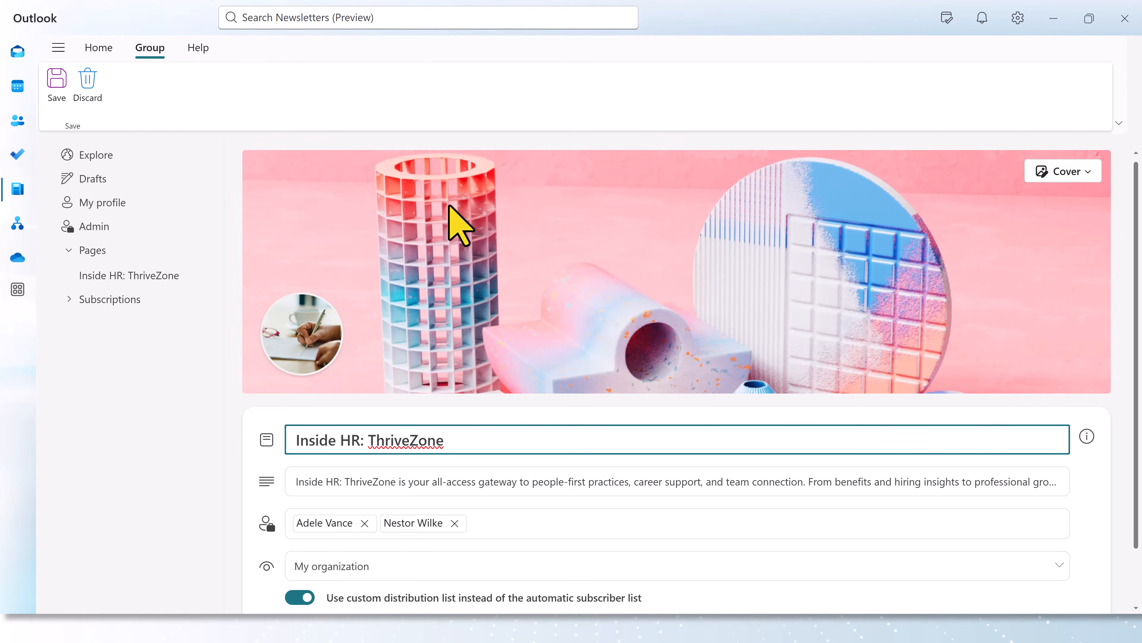
left_click(1087, 172)
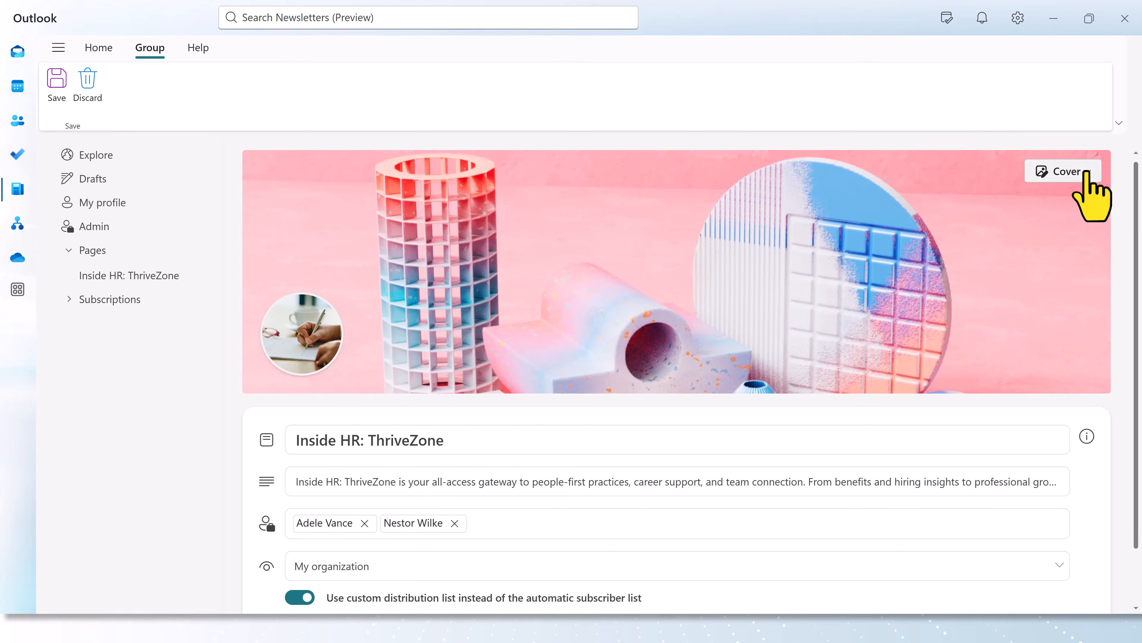
left_click(1079, 198)
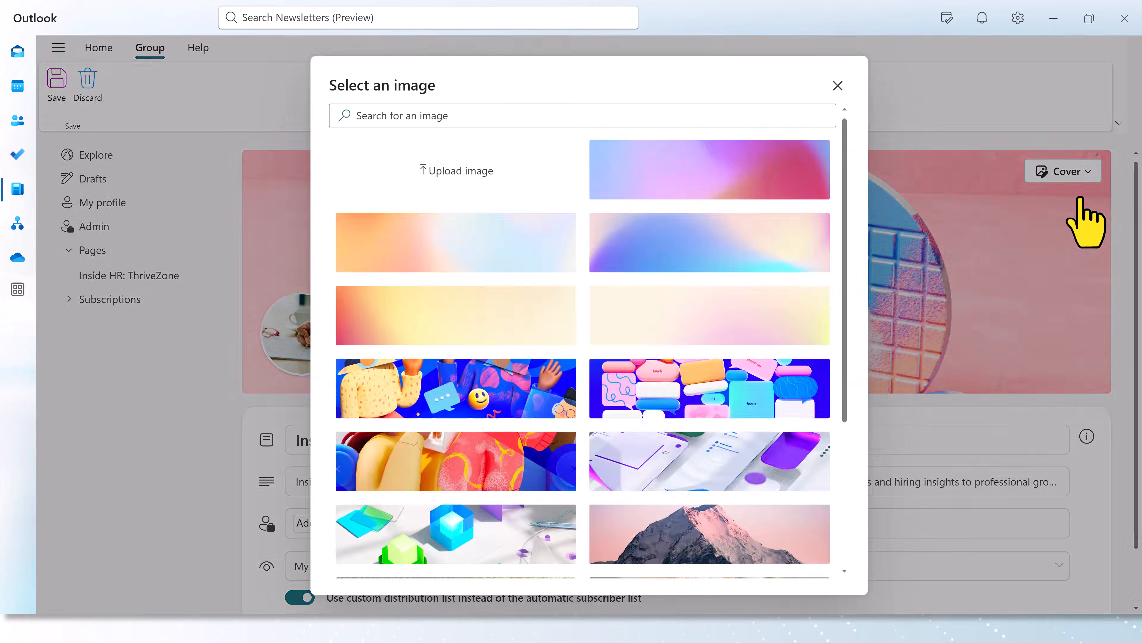
scroll(725, 243, "down", 5)
scroll(737, 255, "down", 2)
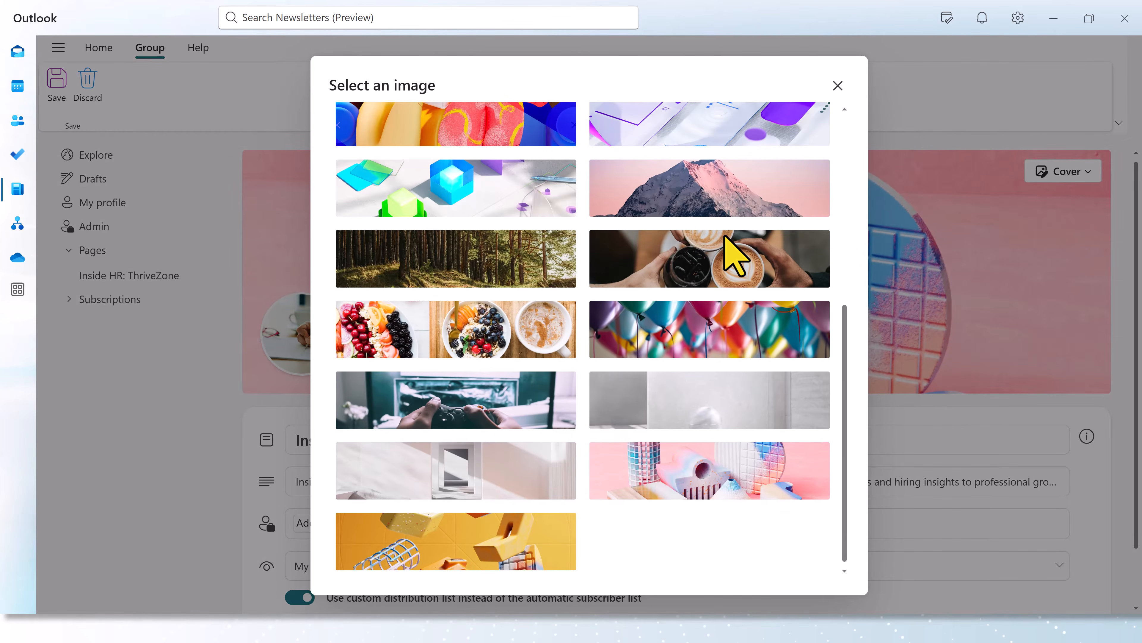
scroll(676, 242, "up", 7)
Step: Search the cover images for "human resource" and close the image picker without choosing one
left_click(428, 110)
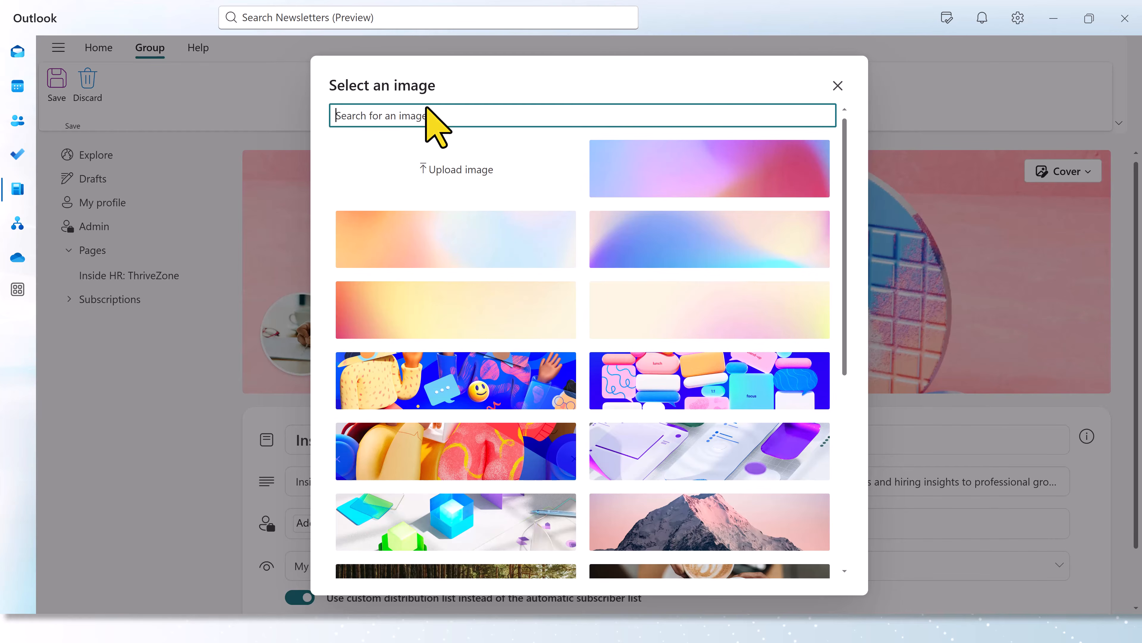
type("human resource")
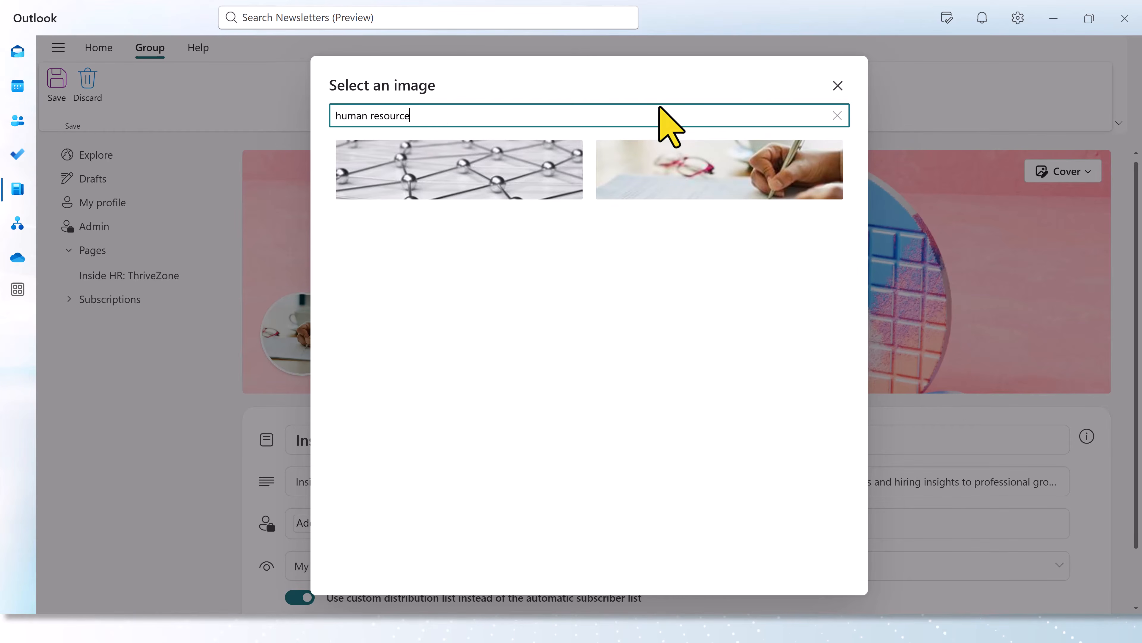
left_click(838, 86)
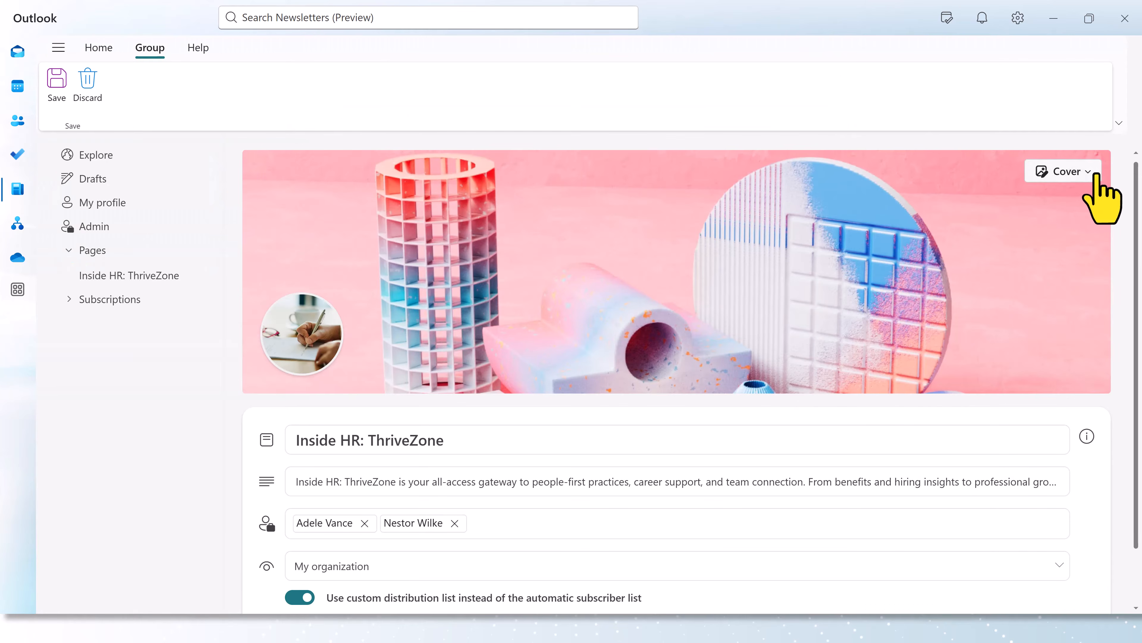
Step: Check the image upload option for the page's cover and for its round logo, leaving both images as they are
left_click(1089, 173)
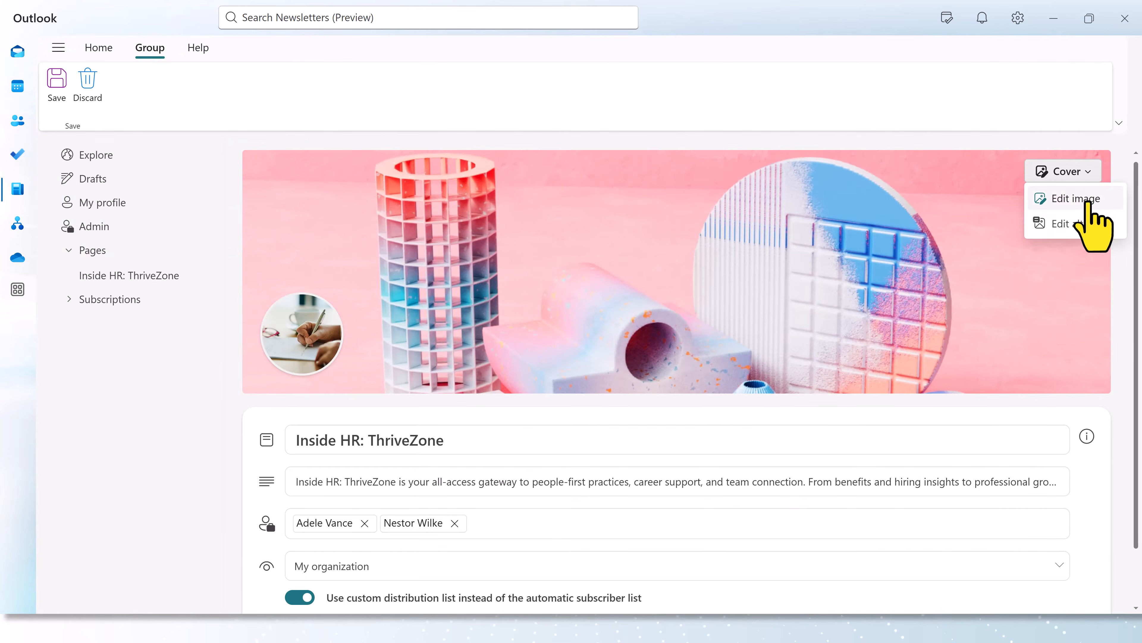
left_click(1088, 202)
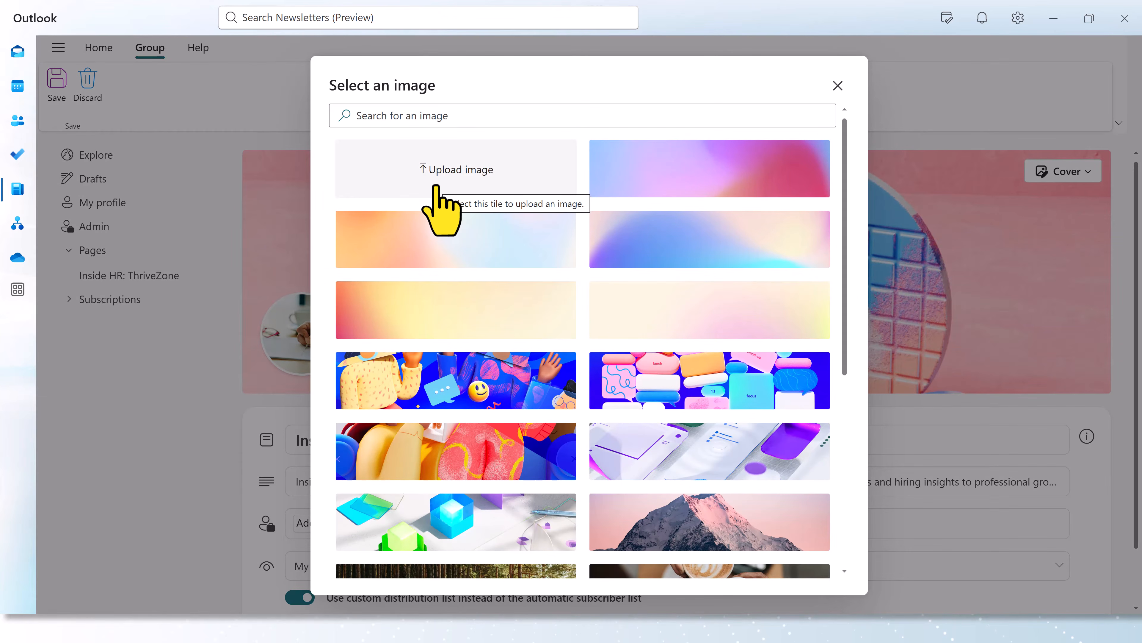
left_click(841, 87)
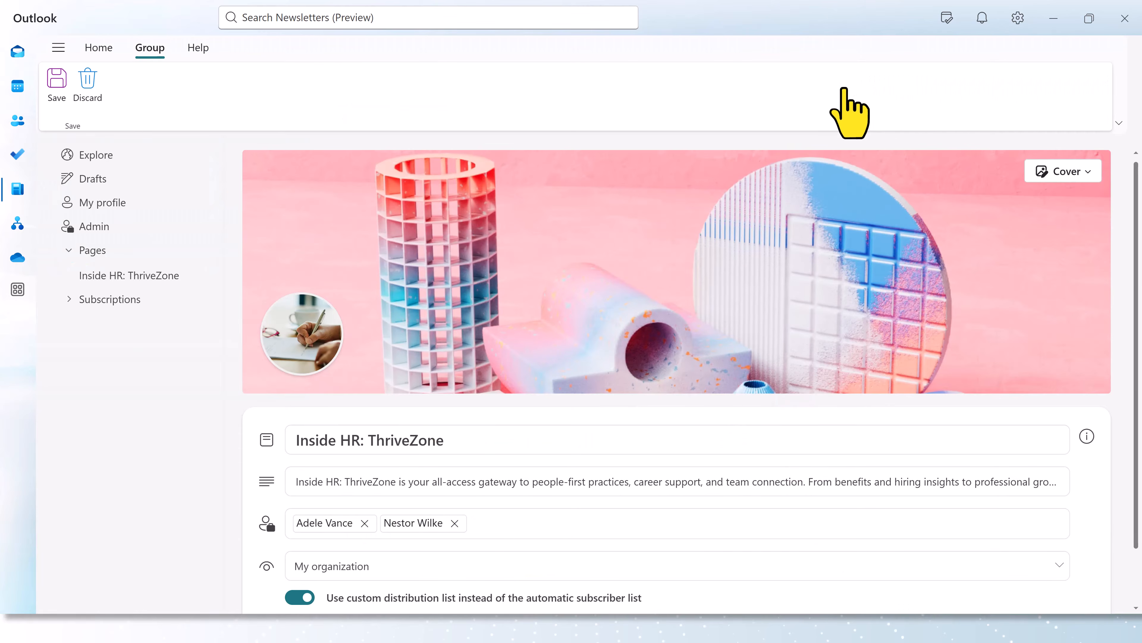
left_click(301, 355)
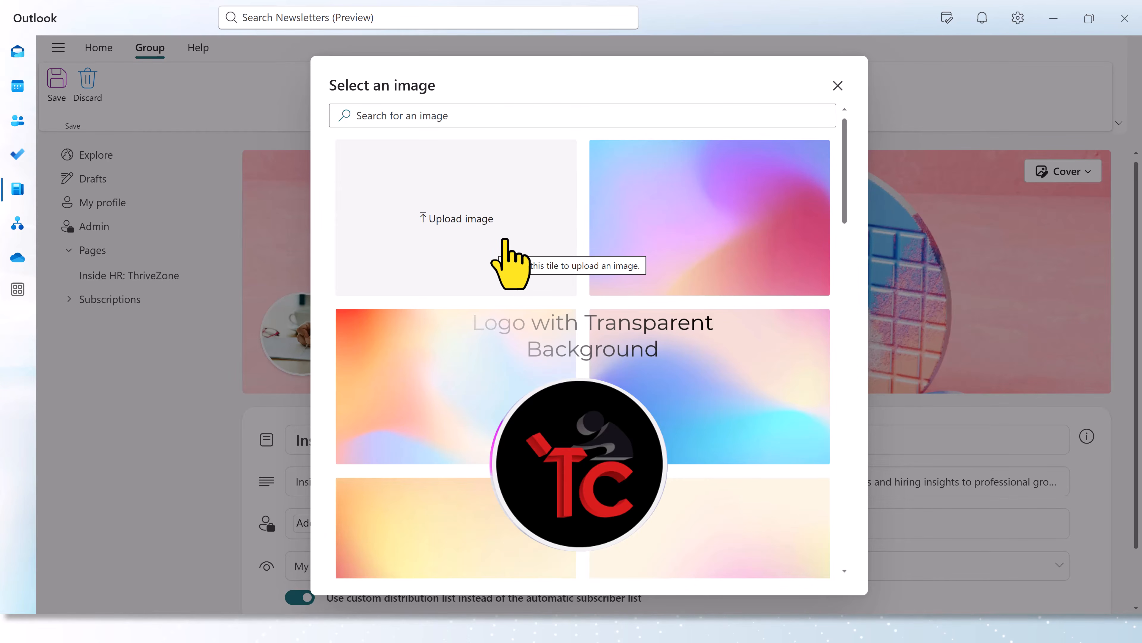
left_click(838, 85)
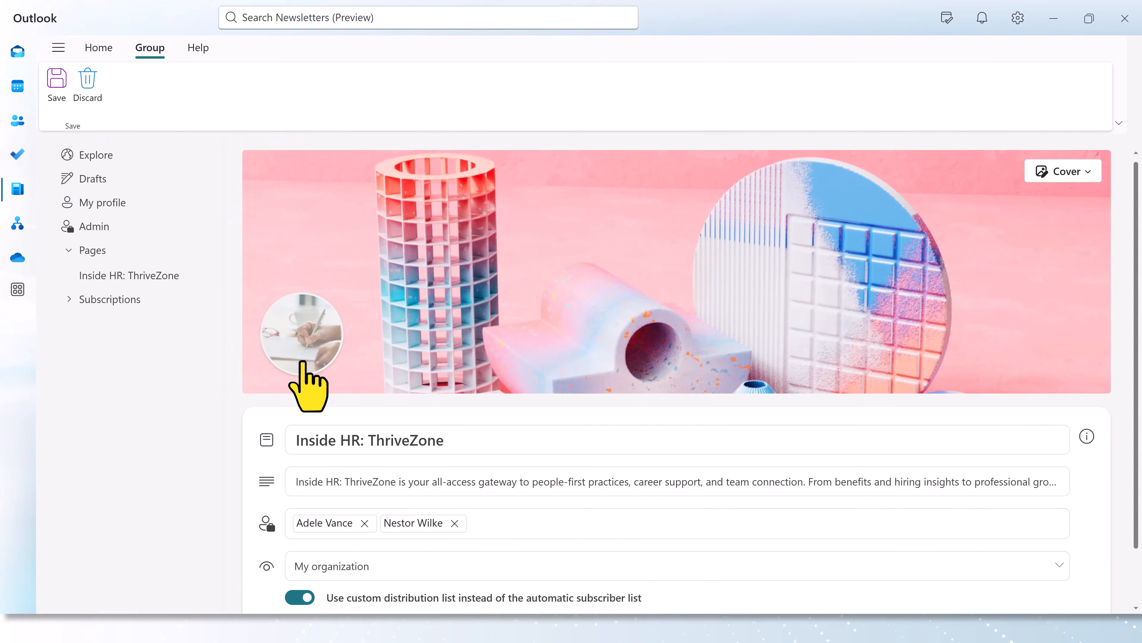
Step: Check the suggested contacts for the page's owners and its visibility options, keeping My organization selected
scroll(304, 373, "down", 2)
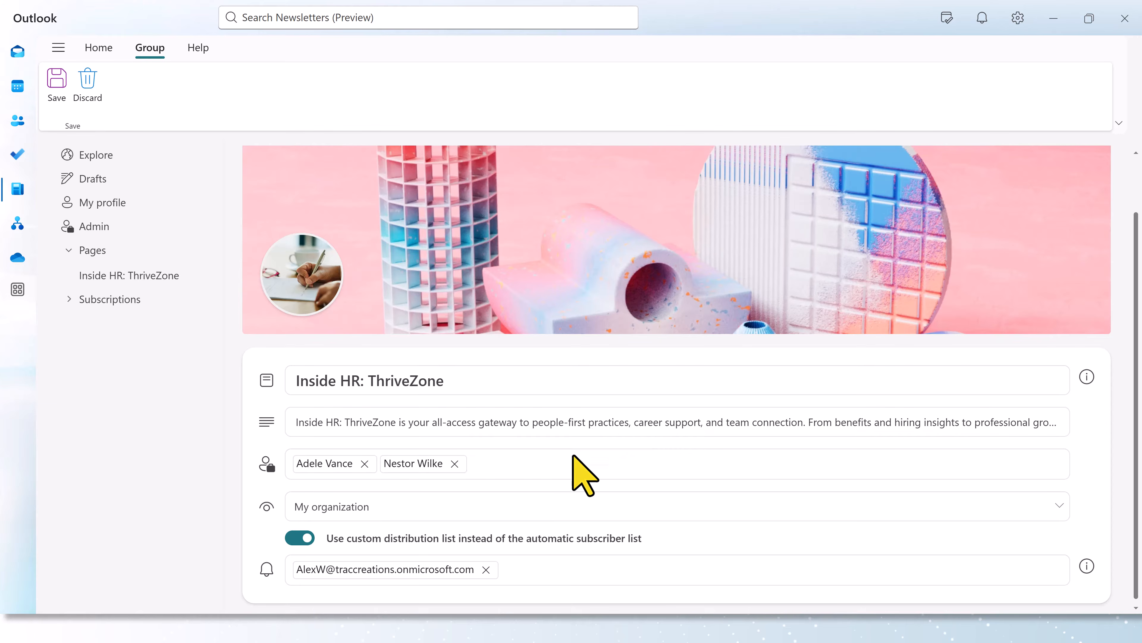
left_click(540, 470)
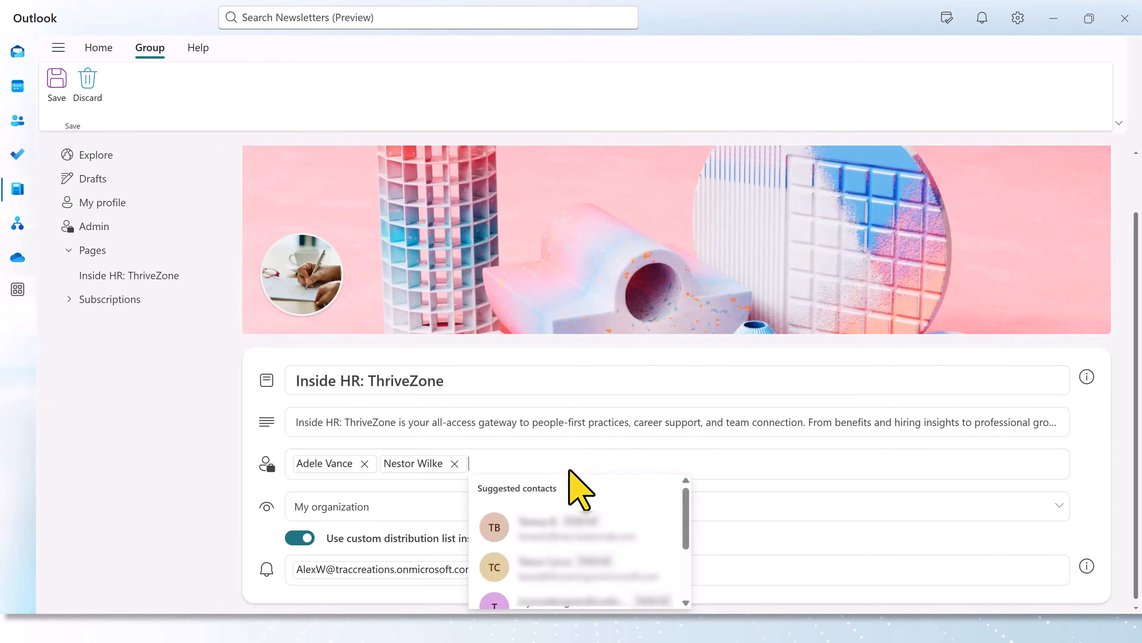
left_click(195, 477)
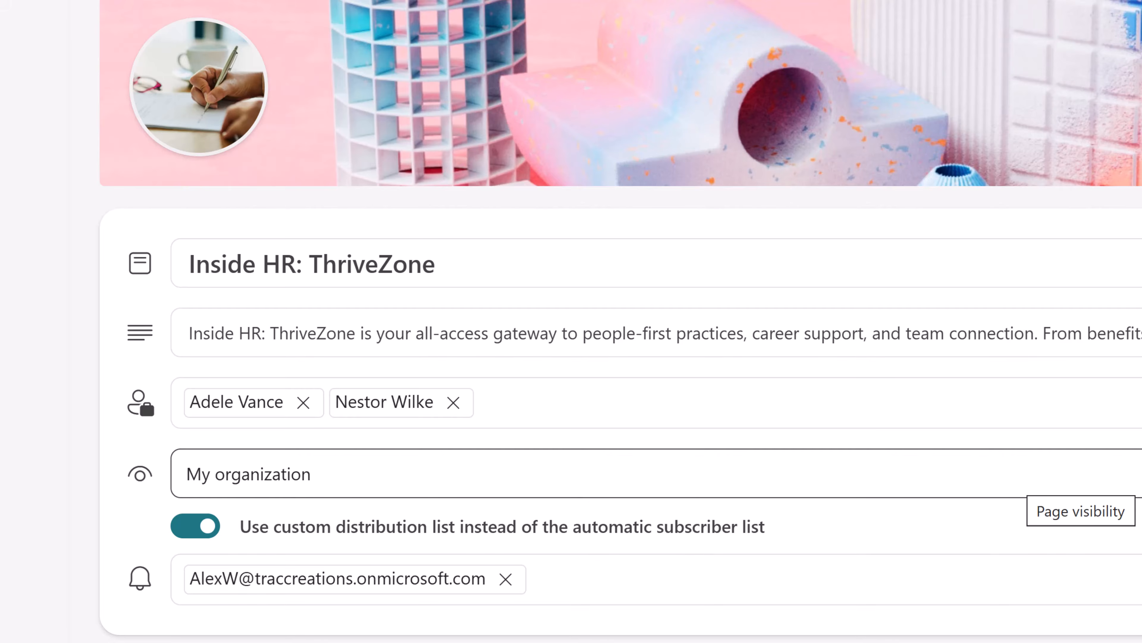
left_click(1048, 482)
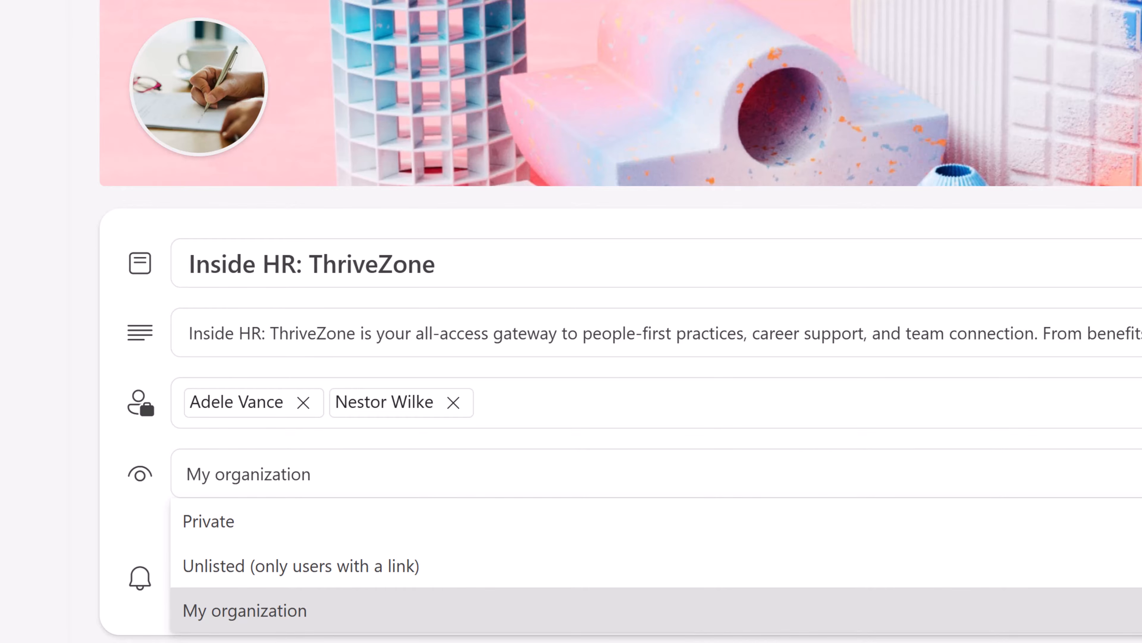
left_click(988, 609)
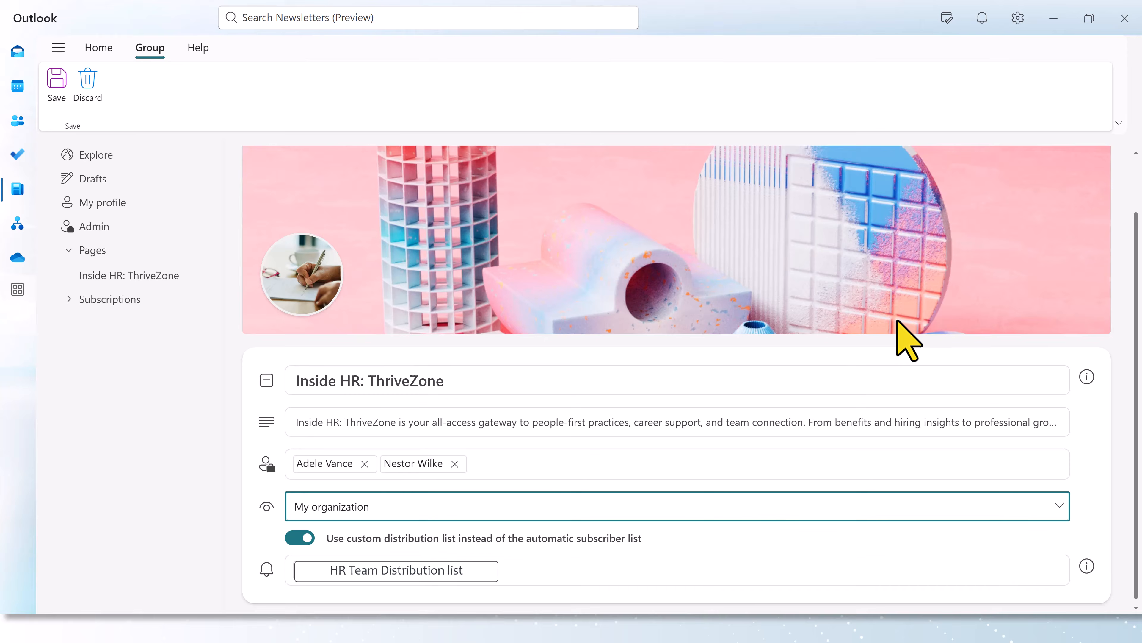
Step: Leave the Inside HR: ThriveZone page settings and start creating a newsletter from the template gallery
scroll(897, 315, "up", 2)
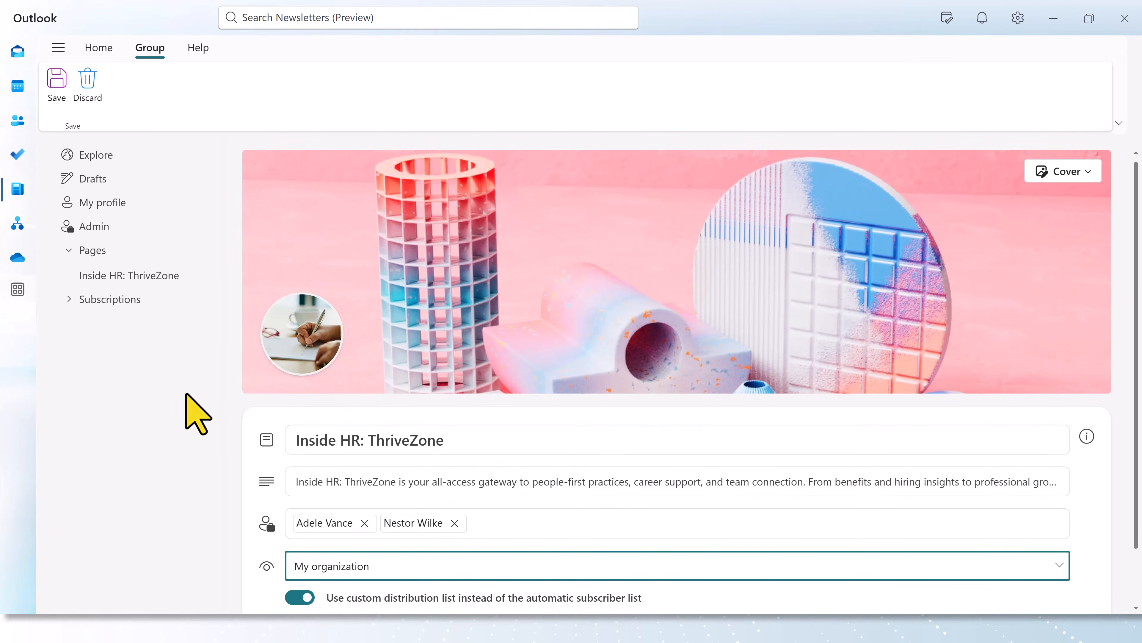
left_click(99, 47)
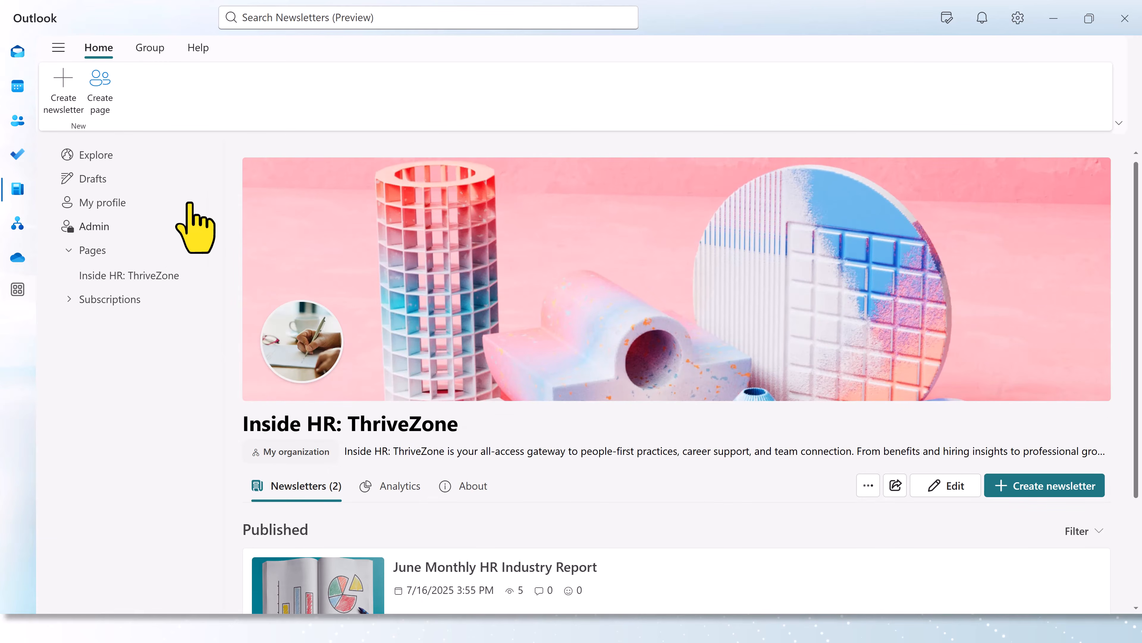
left_click(101, 104)
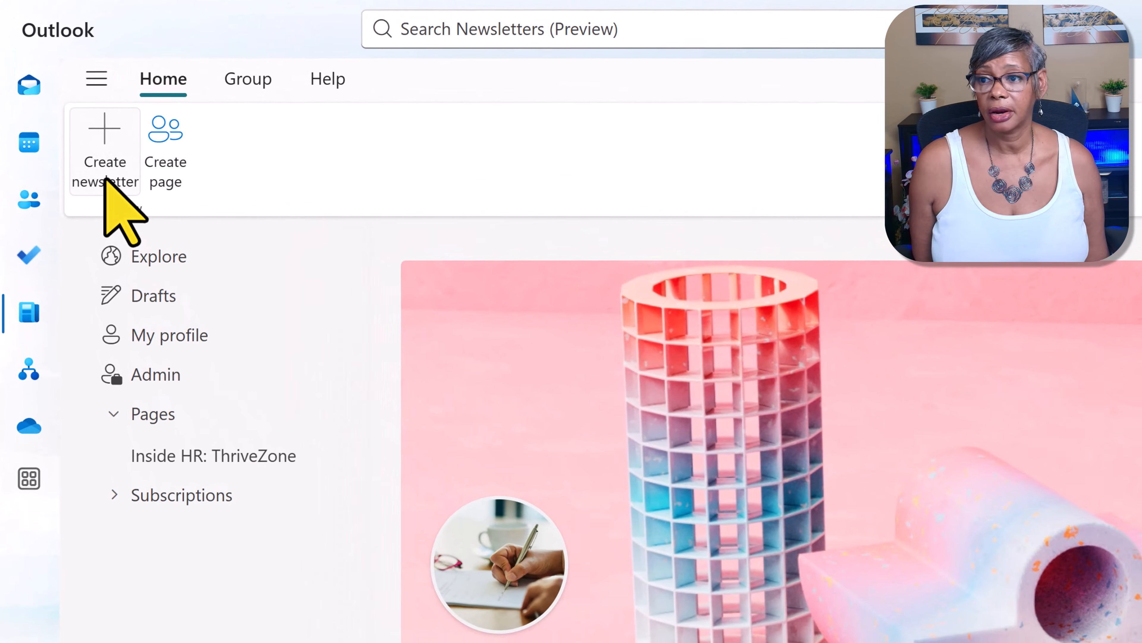
left_click(107, 179)
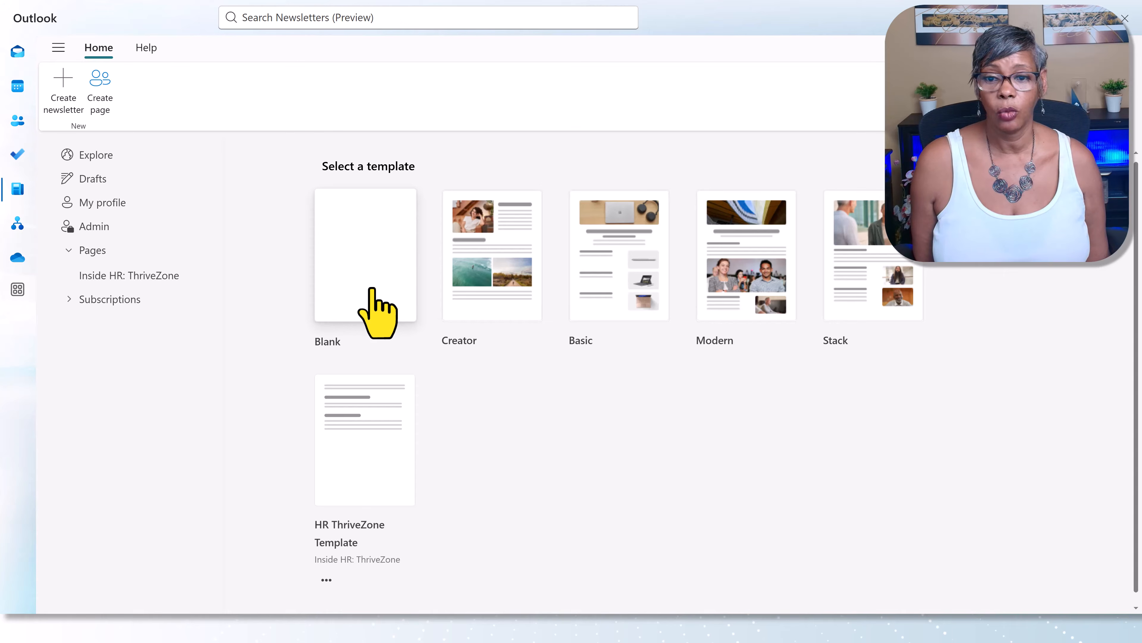
Step: Choose the Blank template and title the new newsletter "Test Delete"
left_click(390, 301)
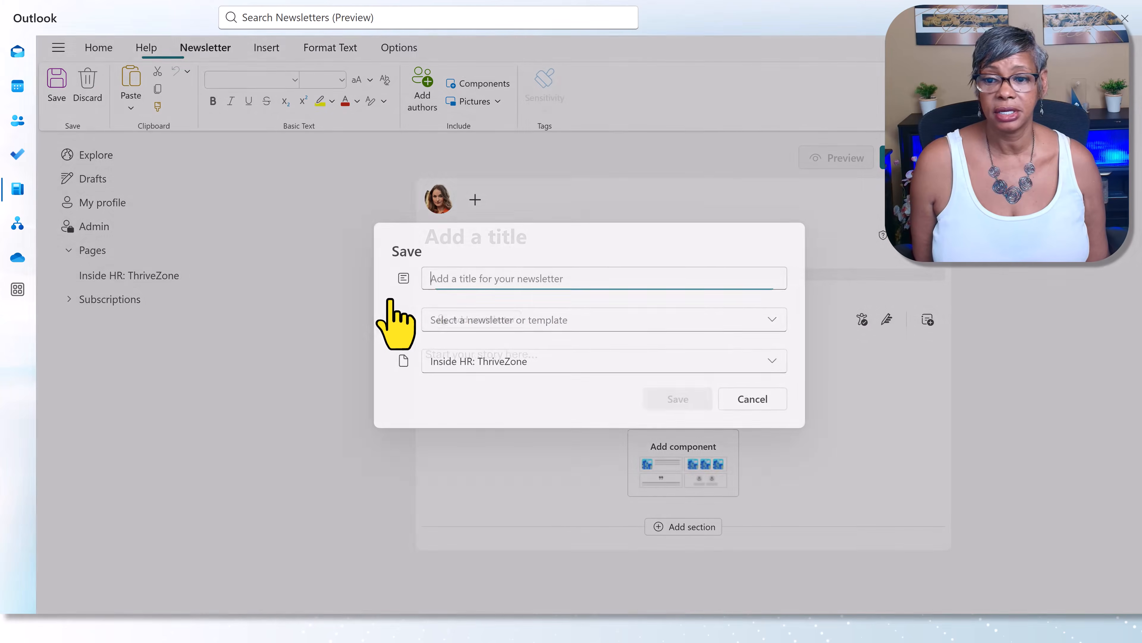
left_click(523, 276)
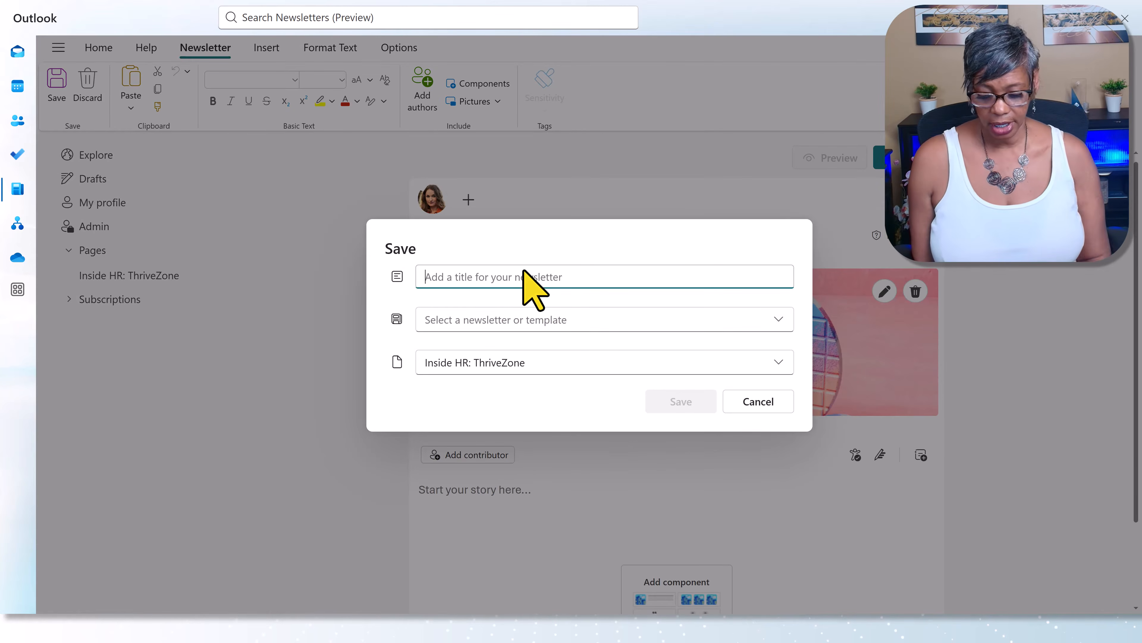
type("Test Delete")
Step: Check the newsletter and template save types, cancel the save dialog and leave the unsaved newsletter
left_click(778, 319)
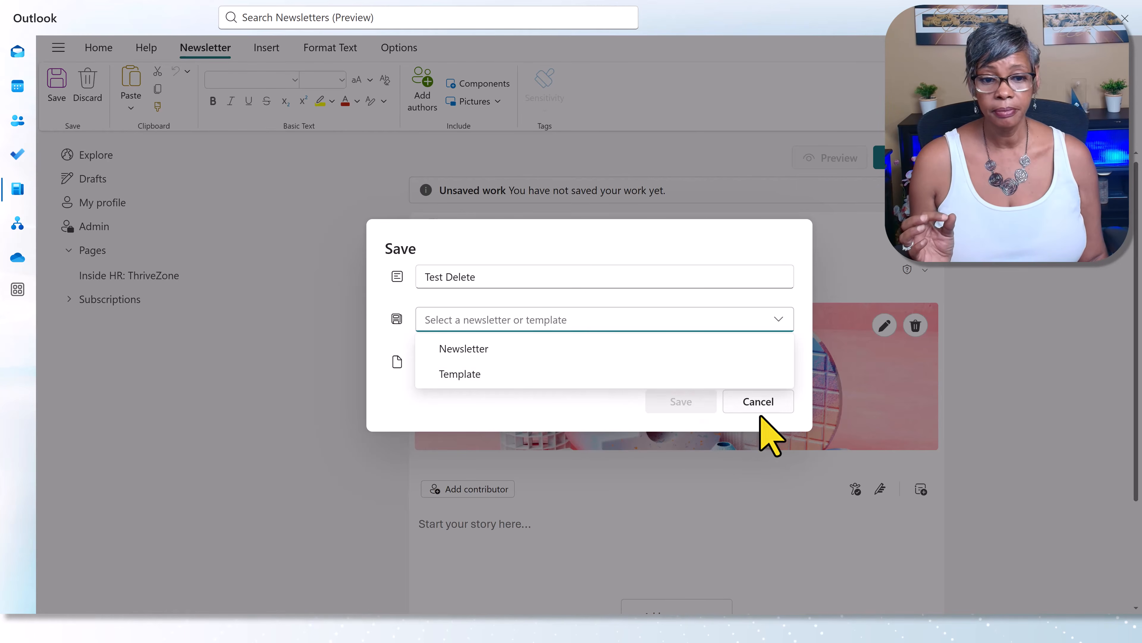
left_click(759, 403)
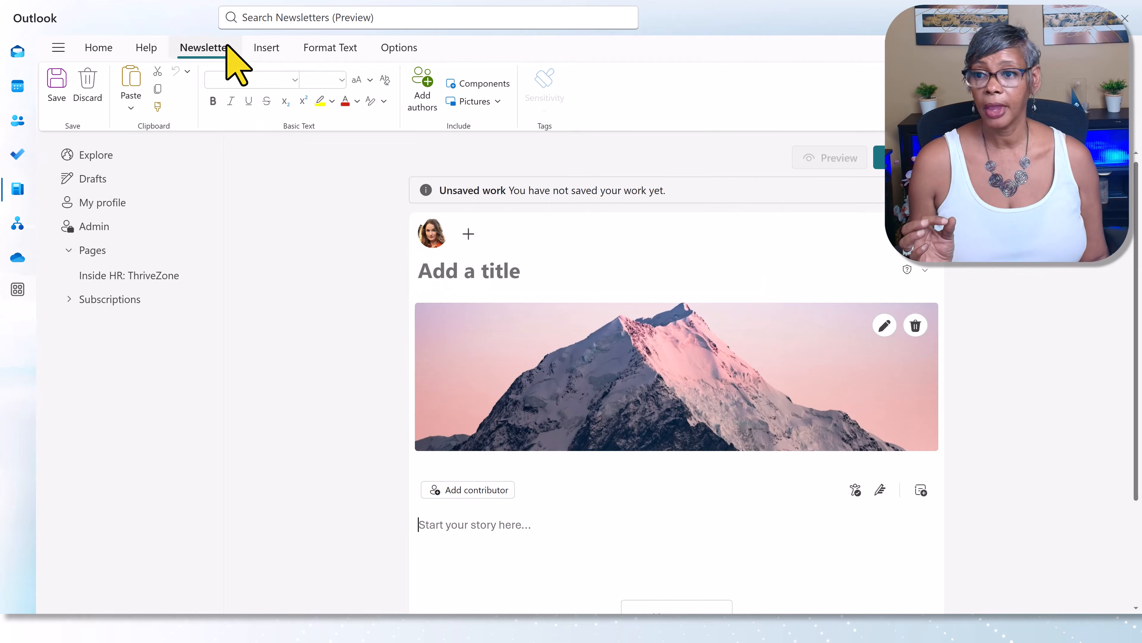
left_click(94, 48)
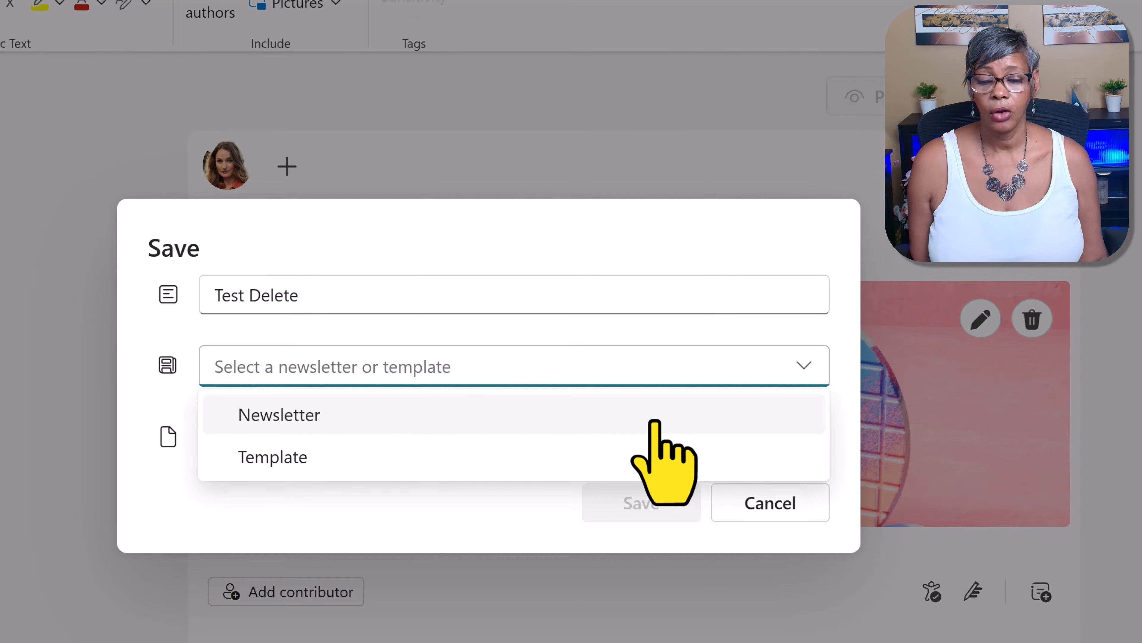
Step: Save Test Delete as a Newsletter on the Inside HR: ThriveZone page
left_click(593, 421)
left_click(808, 439)
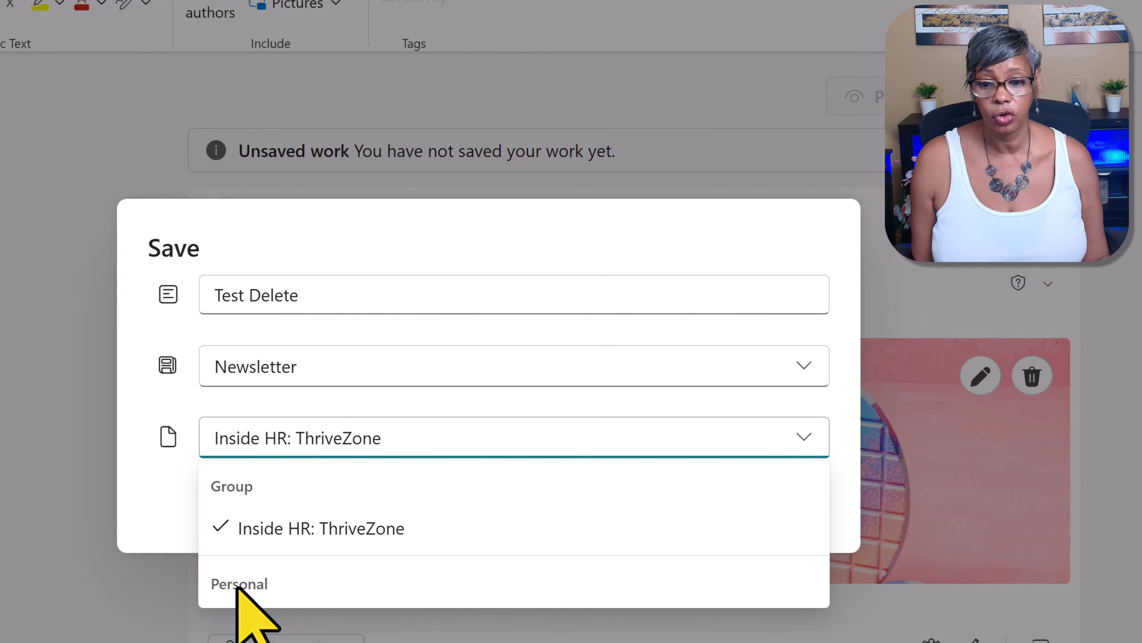
left_click(345, 538)
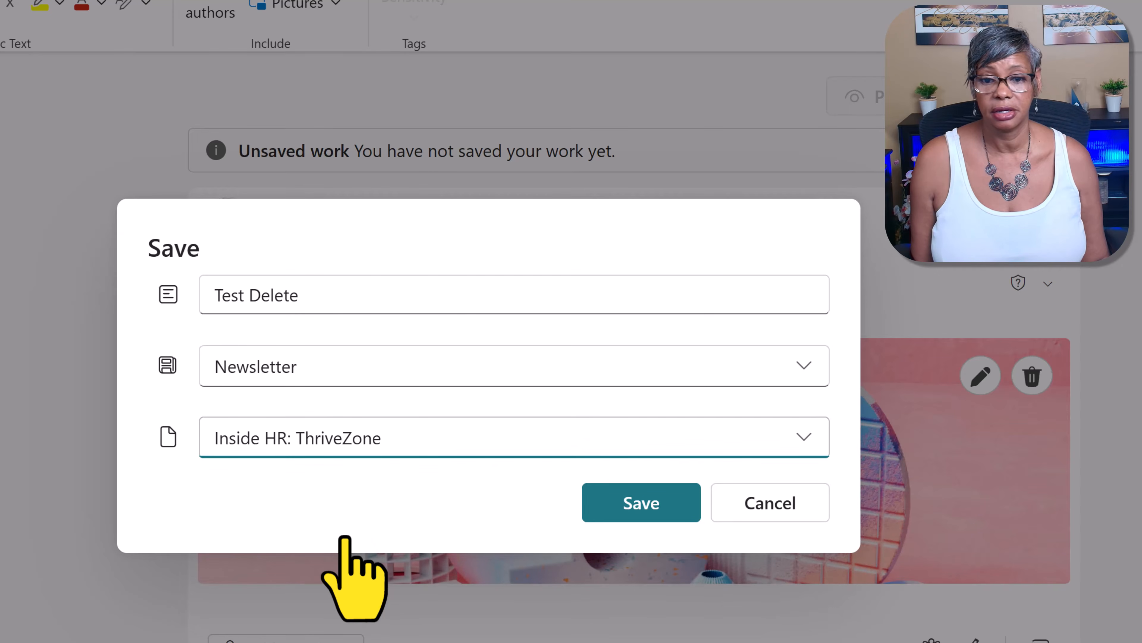
left_click(670, 500)
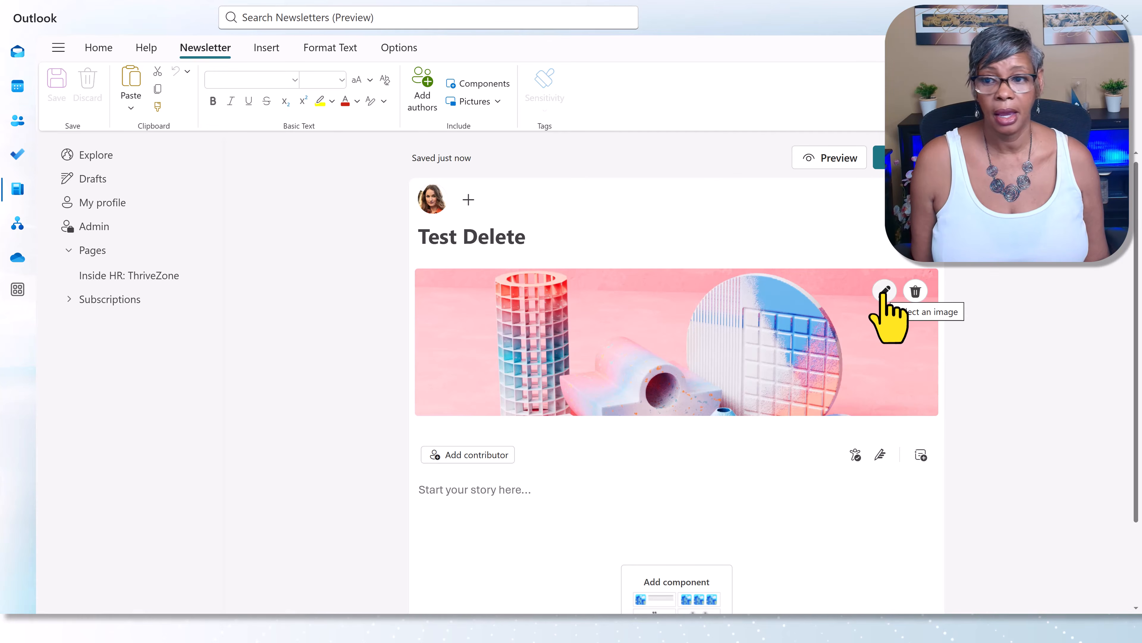
Step: Browse the stock images for the newsletter's cover and pick the one with green, blue and purple cubes on a white desk
left_click(884, 291)
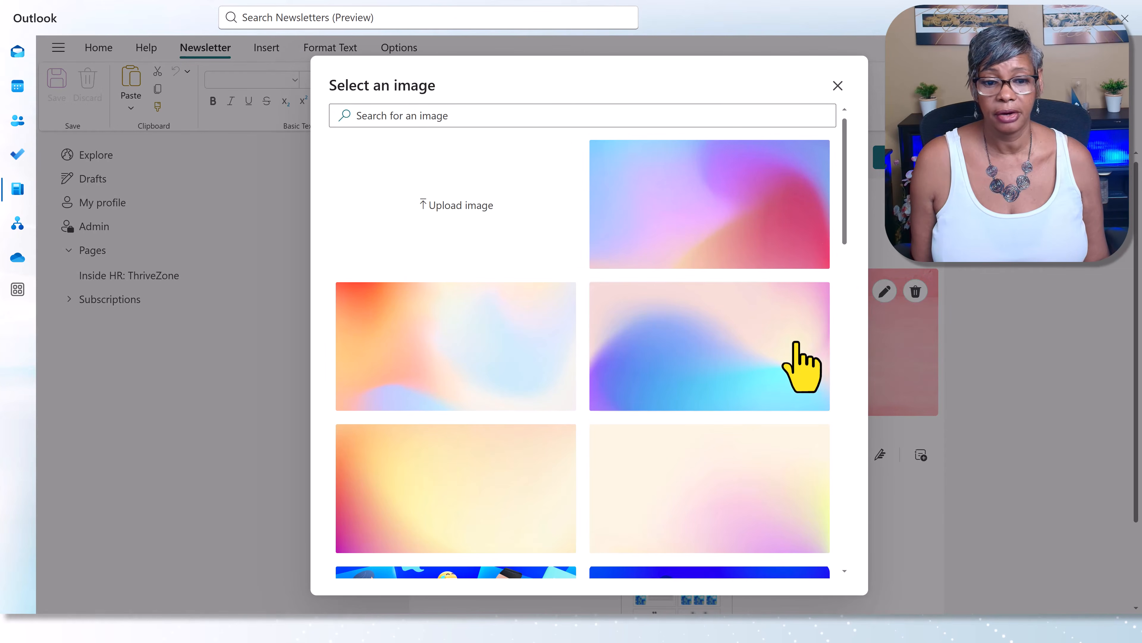
scroll(801, 355, "down", 10)
scroll(805, 362, "down", 2)
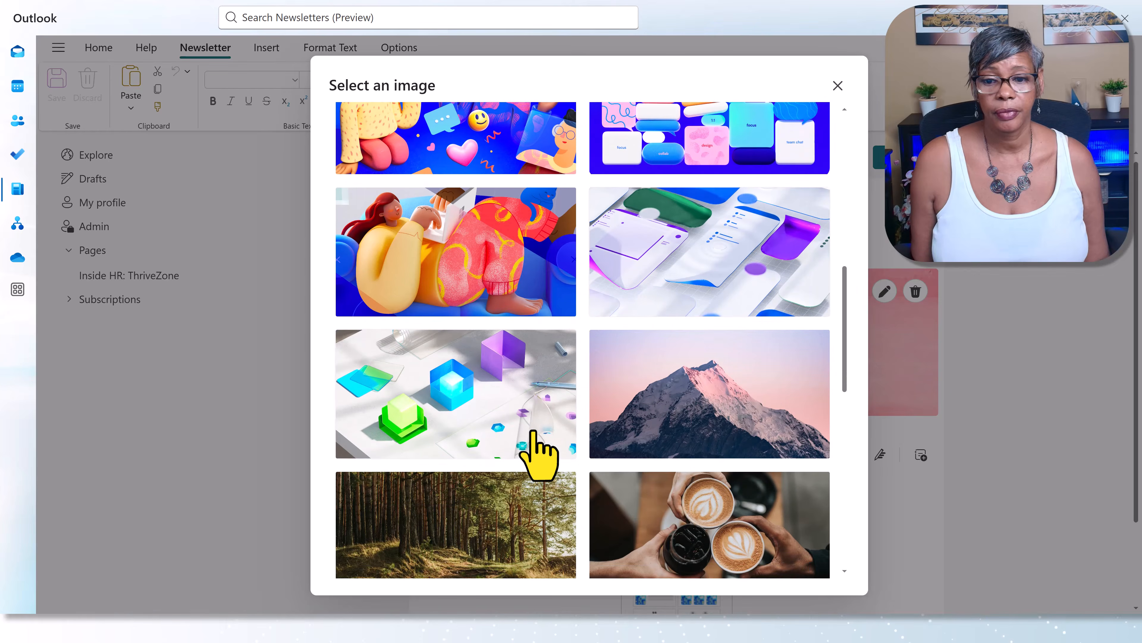
left_click(465, 438)
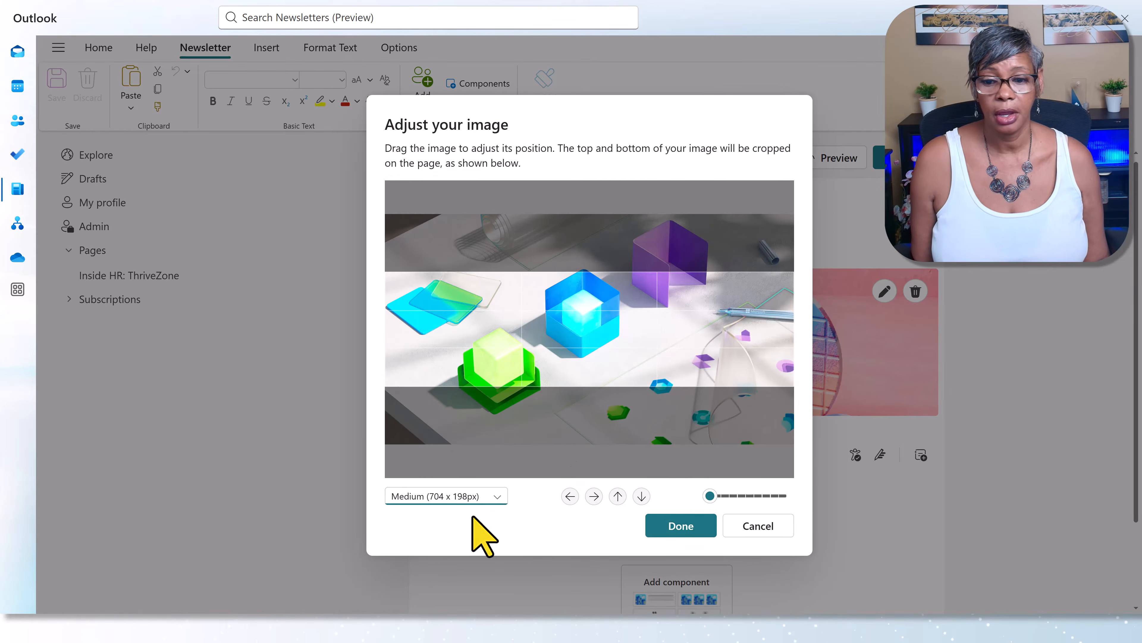
Step: Set the cover image size to Large (704 x 297px), shift the image slightly upward and apply it
left_click(495, 498)
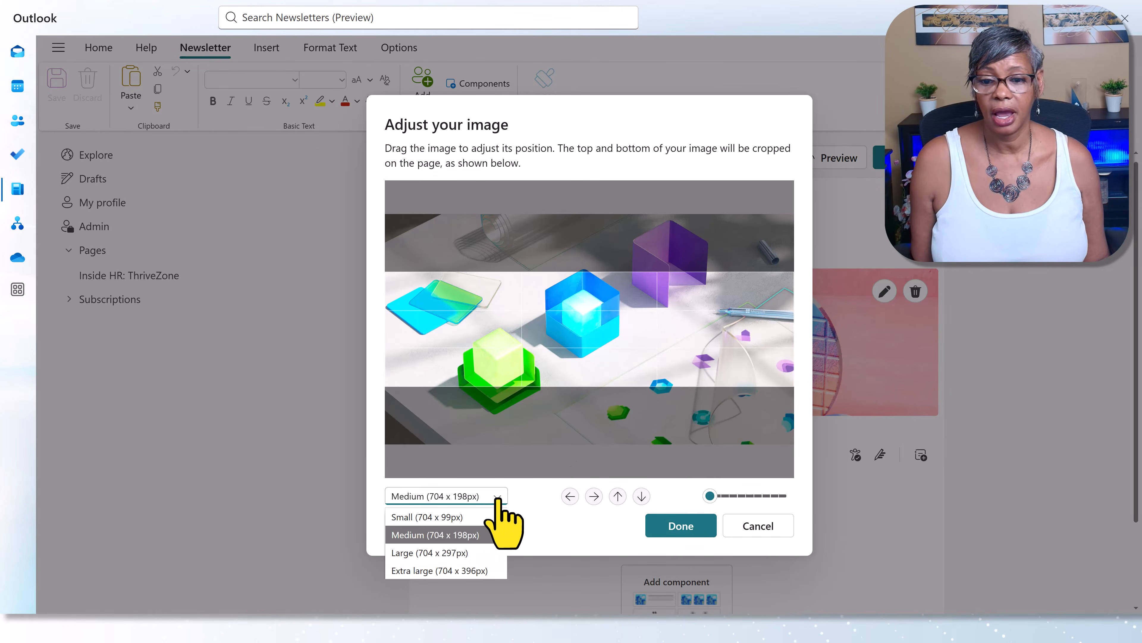
left_click(463, 555)
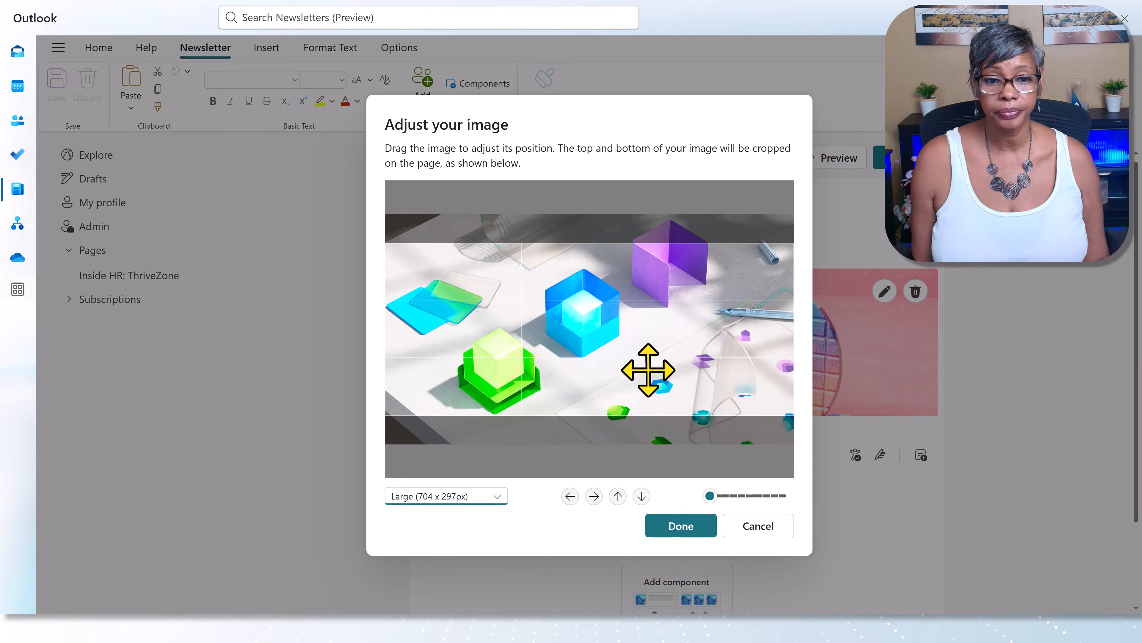
left_click_drag(647, 372, 643, 334)
left_click(687, 537)
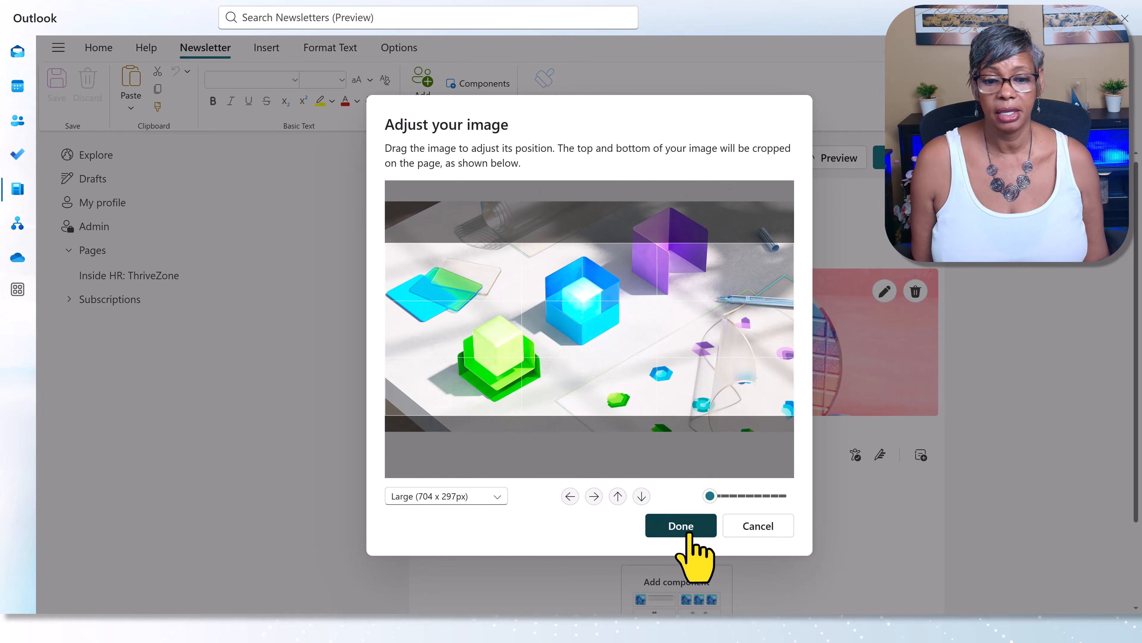
Step: Add two colleagues from the directory suggestions as contributors to the newsletter section and save them
scroll(764, 475, "down", 2)
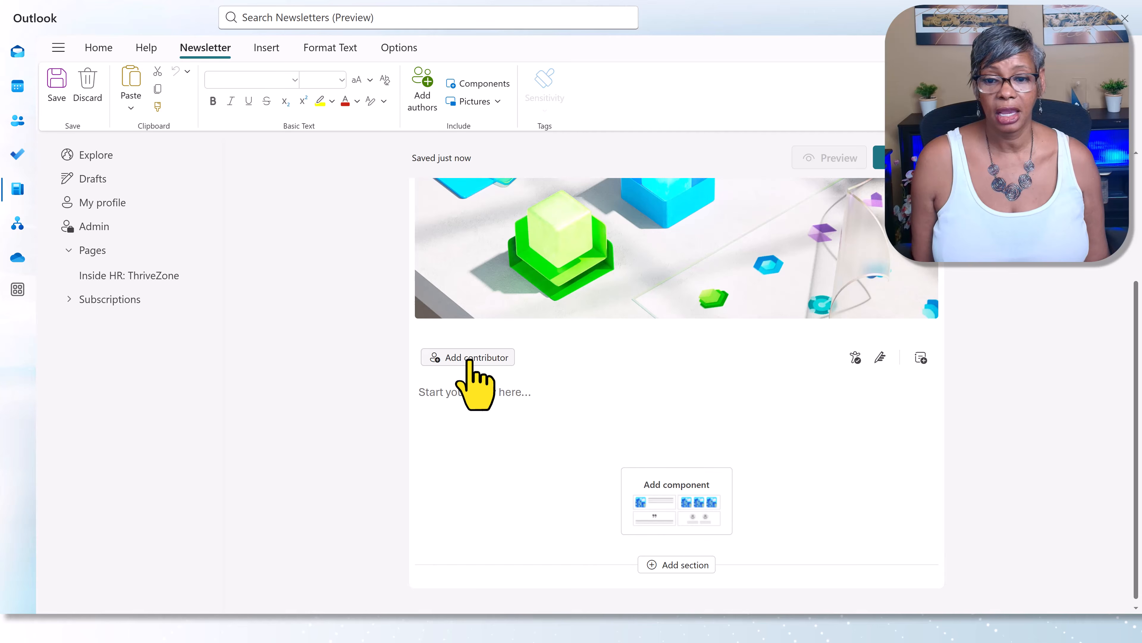
left_click(479, 360)
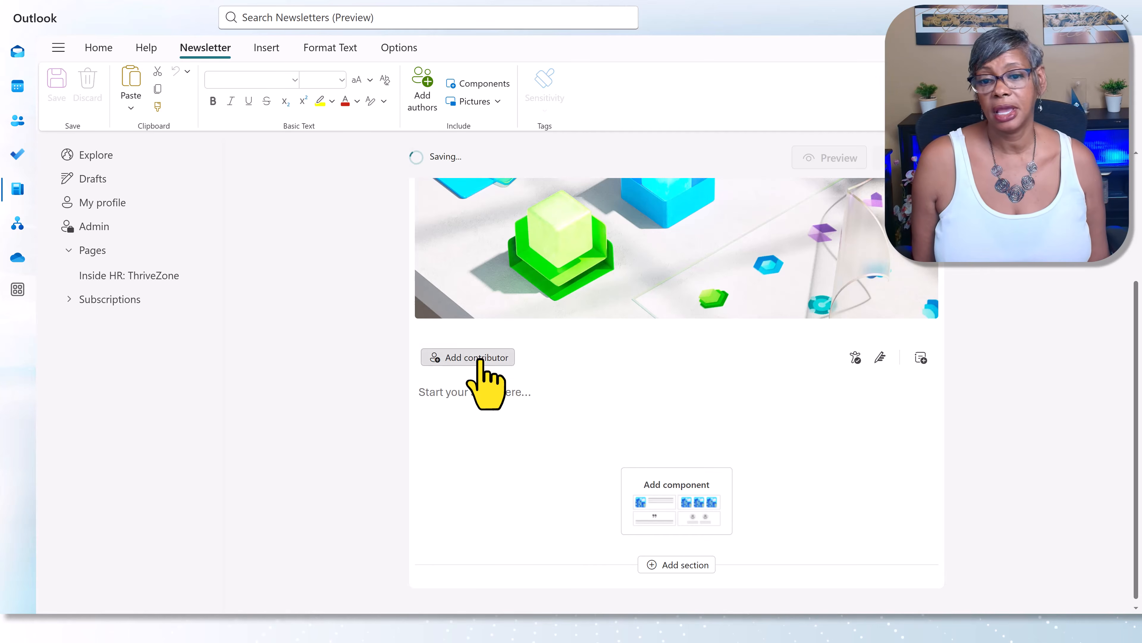
left_click(455, 332)
type("nest")
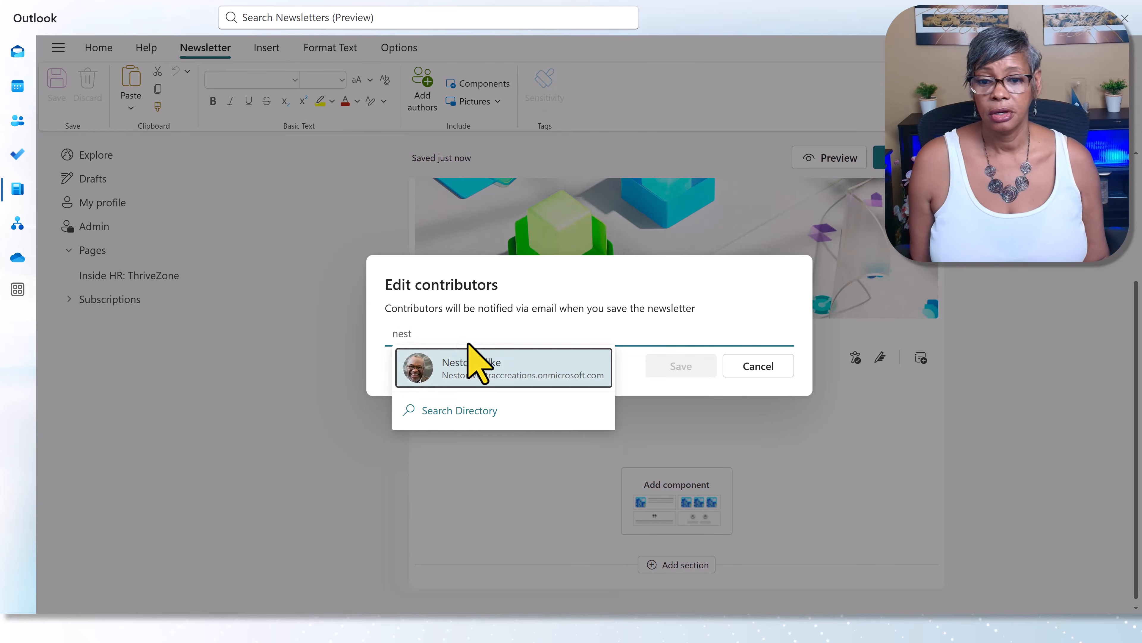
left_click(475, 370)
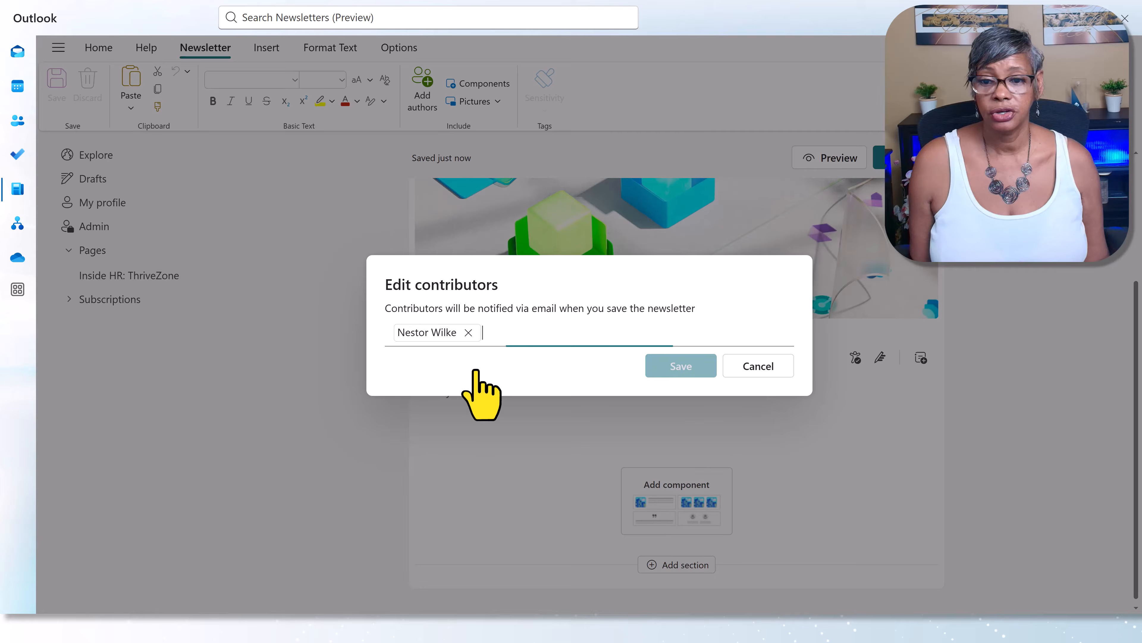
left_click(542, 332)
type("Alex")
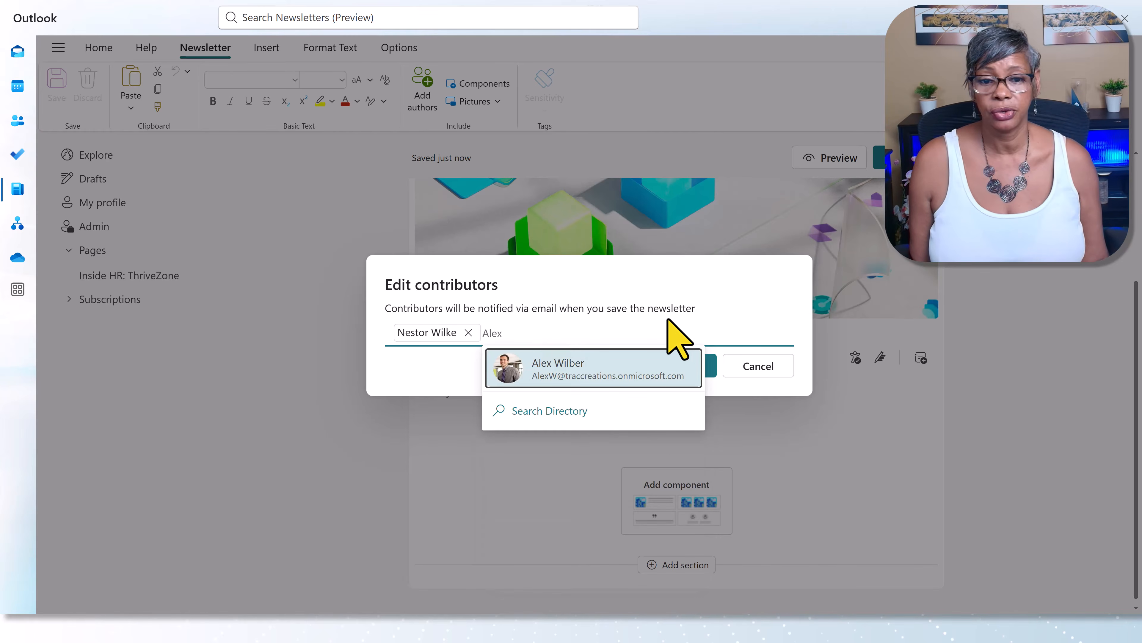
left_click(643, 372)
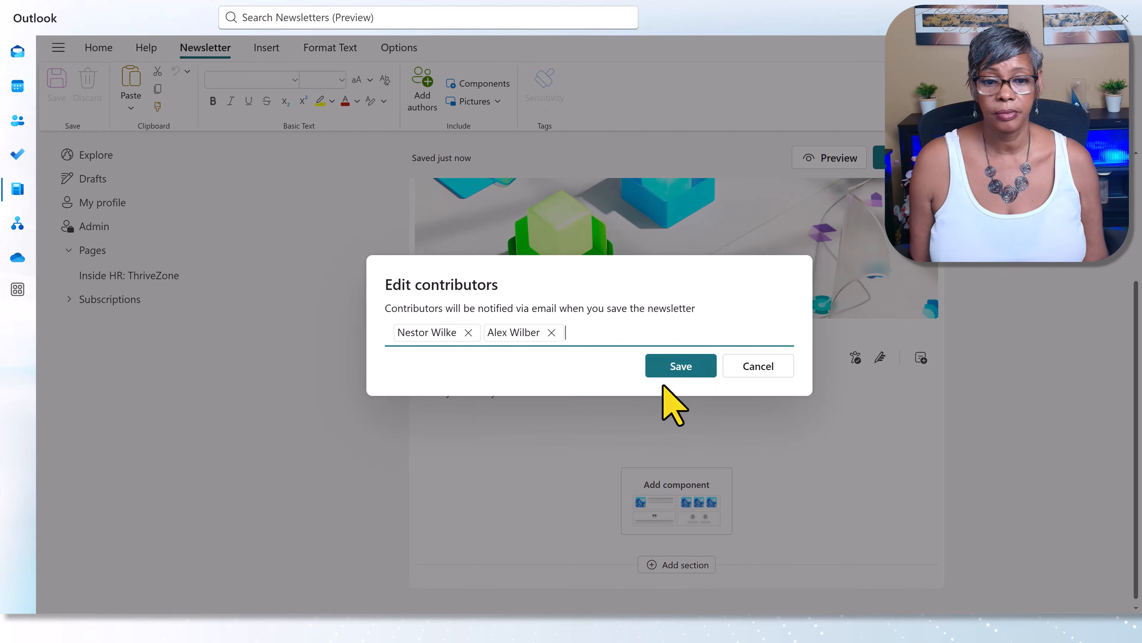
left_click(677, 367)
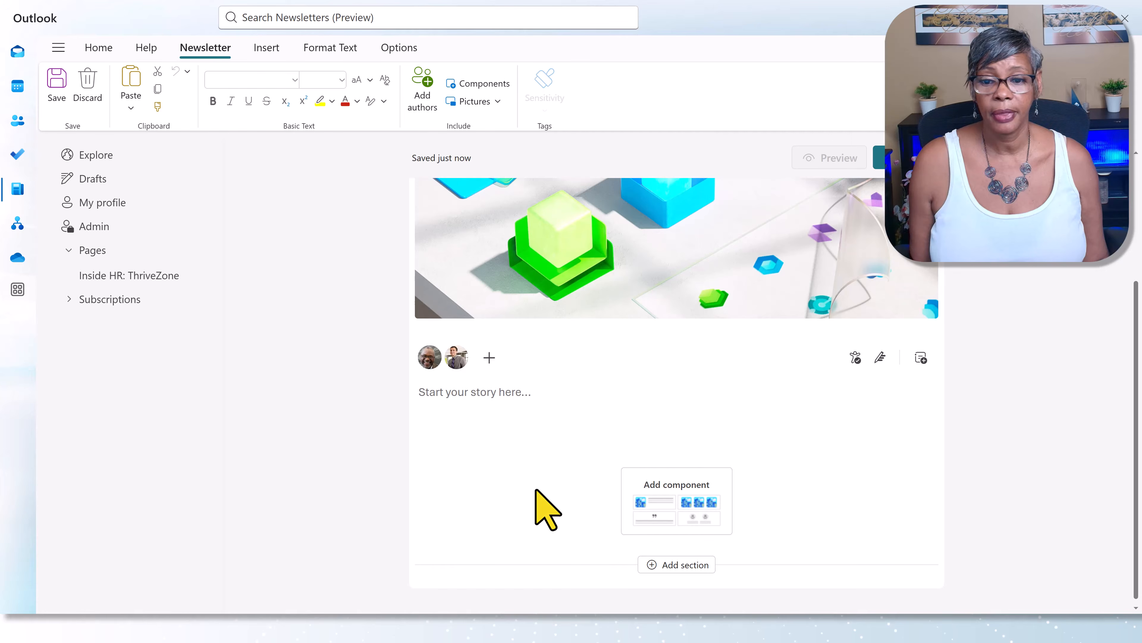
Step: Fill the story section with the Newsletter Feedback text on Published Newsletters and save the newsletter
left_click(460, 400)
type("Newsletter Feedback Published Newsletters Add a 150-character excerpt/description field displayed alongside the title and thumbnail on the newsletter dashboard. This aligns with typical newsletter formats and improves content scanning. Optional delivery setting: Instead of inserting the full newsletter into an email, allow publishers to send a summary with thumbnail, title, excerpt, and link to drive traffic to the newsletter portal. This reduces email duplication and increases engagement with the dashboard—especially helpful if edits occur post-publication.")
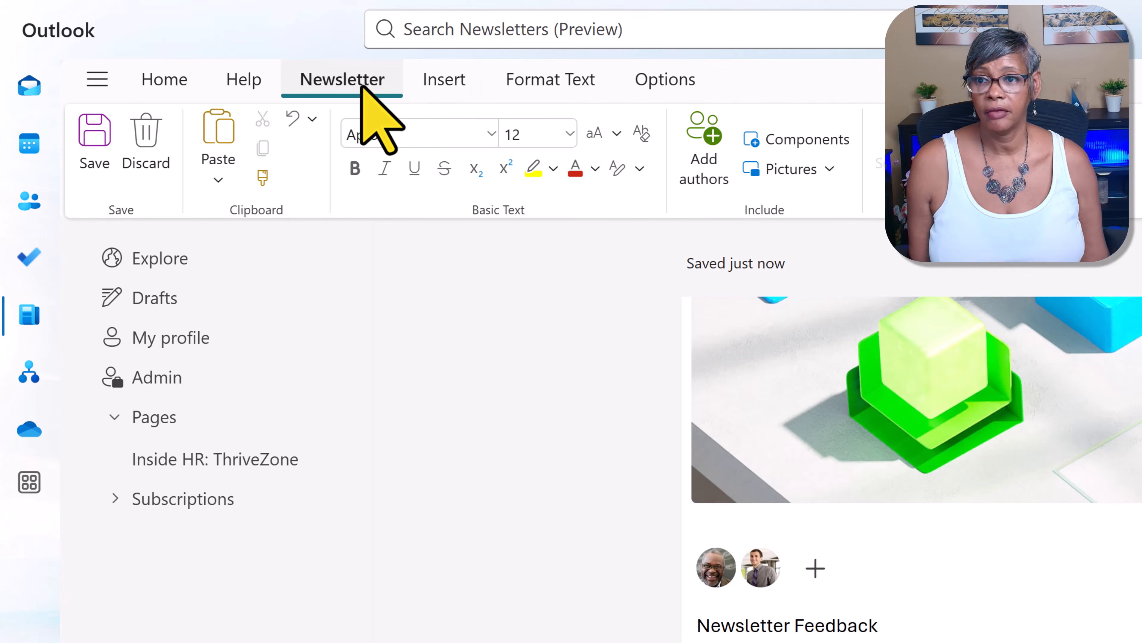
left_click(94, 135)
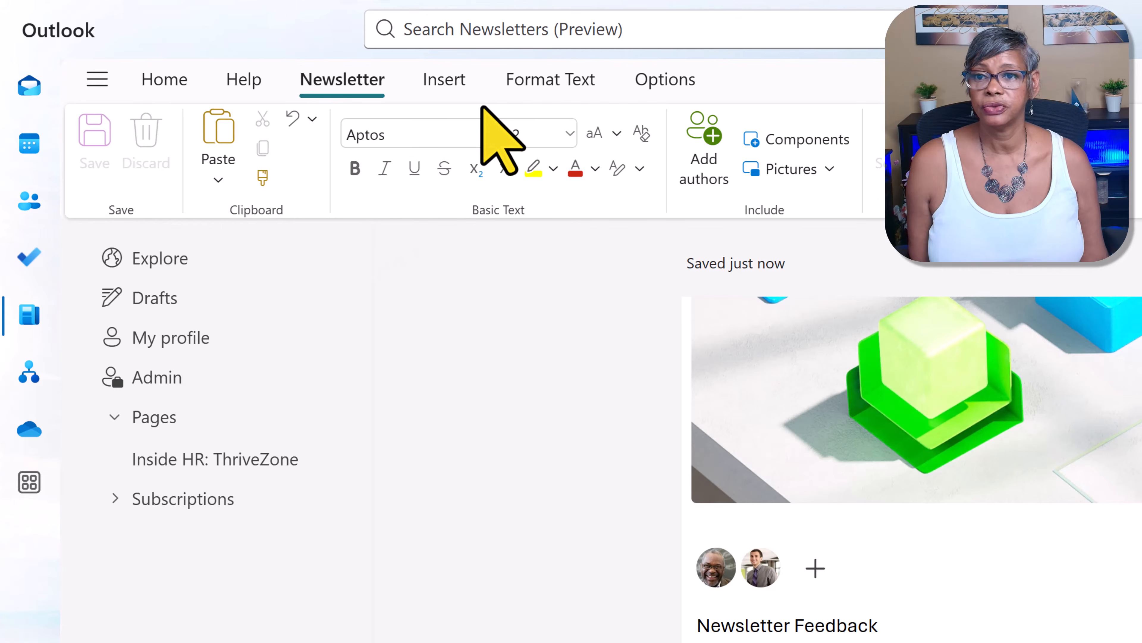
left_click(457, 81)
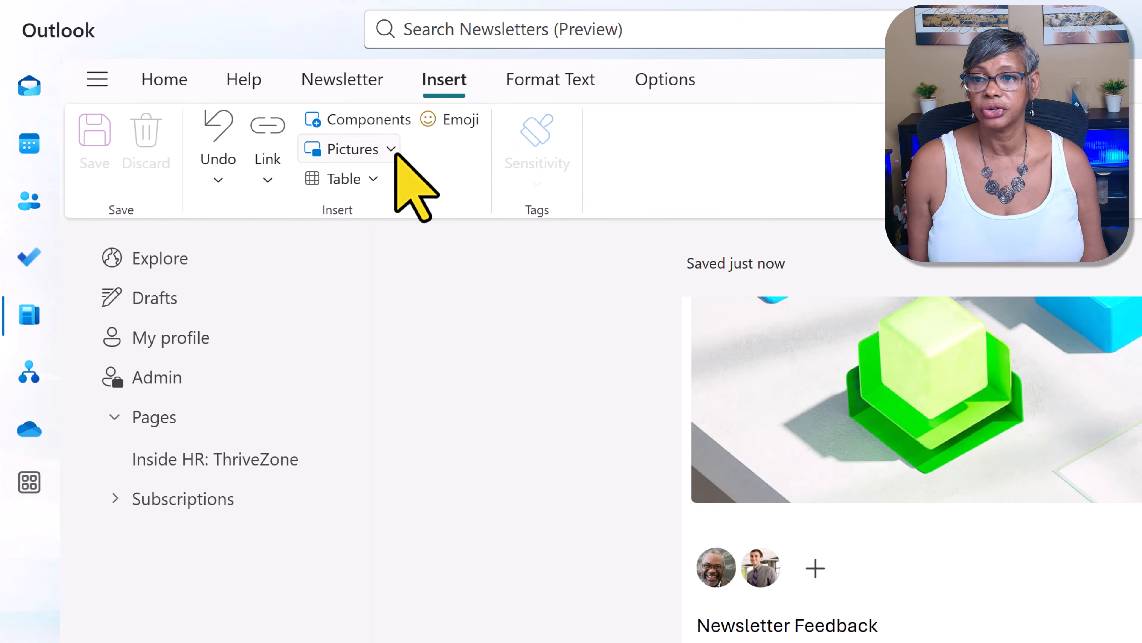
left_click(538, 86)
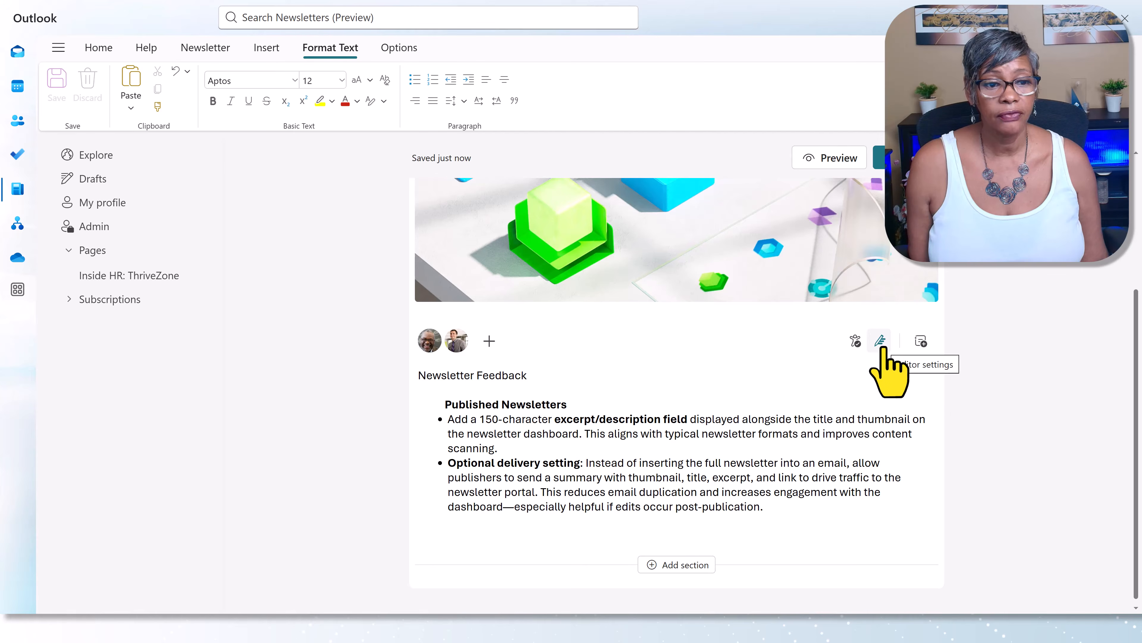
Step: Add a table of contents link labelled Feedback for the Newsletter Feedback section
left_click(927, 348)
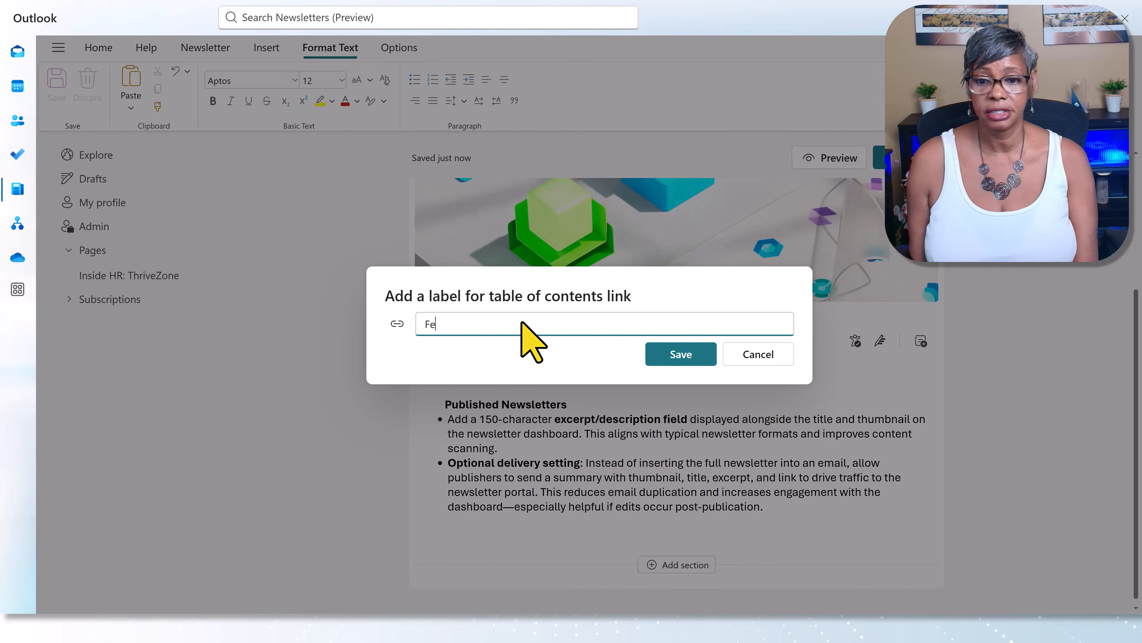
left_click(688, 355)
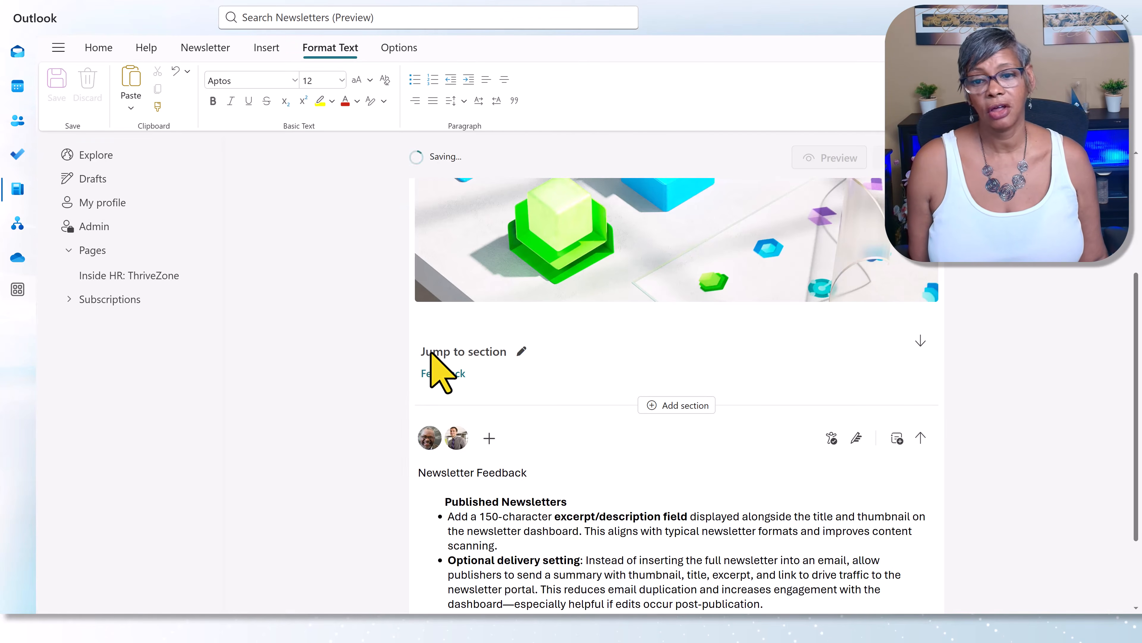
Step: Add a new section below the Newsletter Feedback story and insert the Text & Image component with the image above the text
scroll(688, 517, "down", 2)
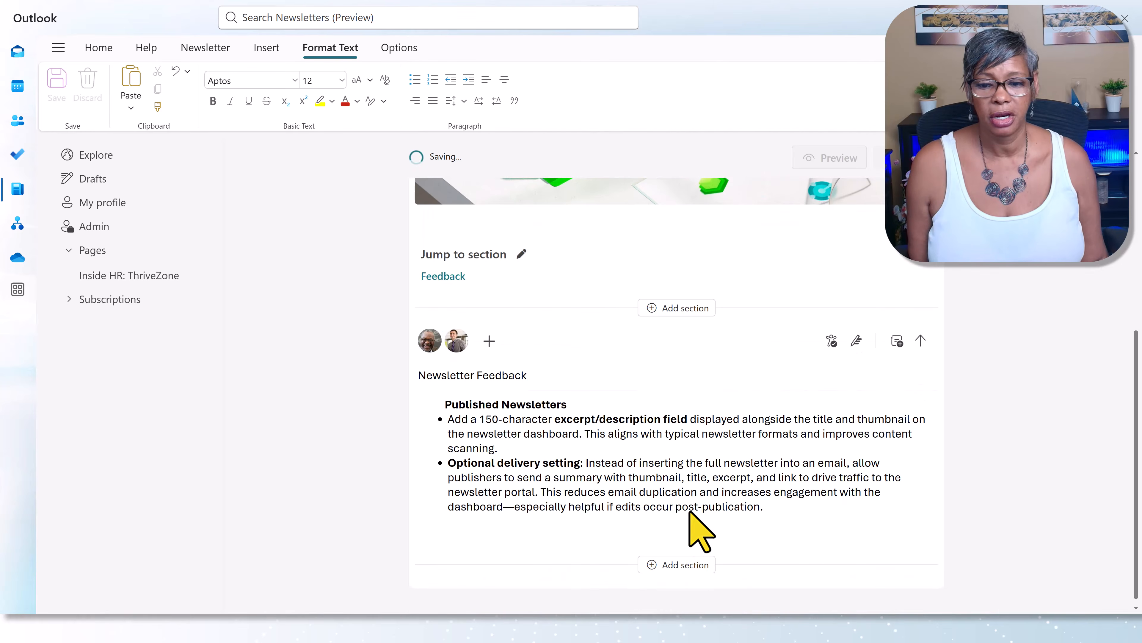
left_click(679, 565)
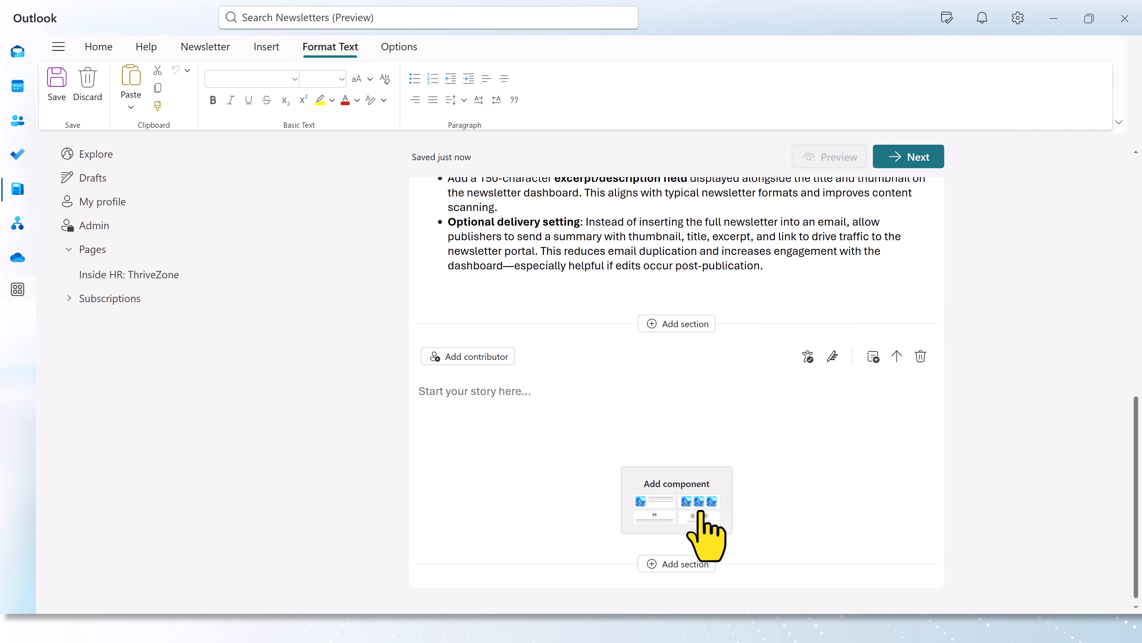
left_click(702, 512)
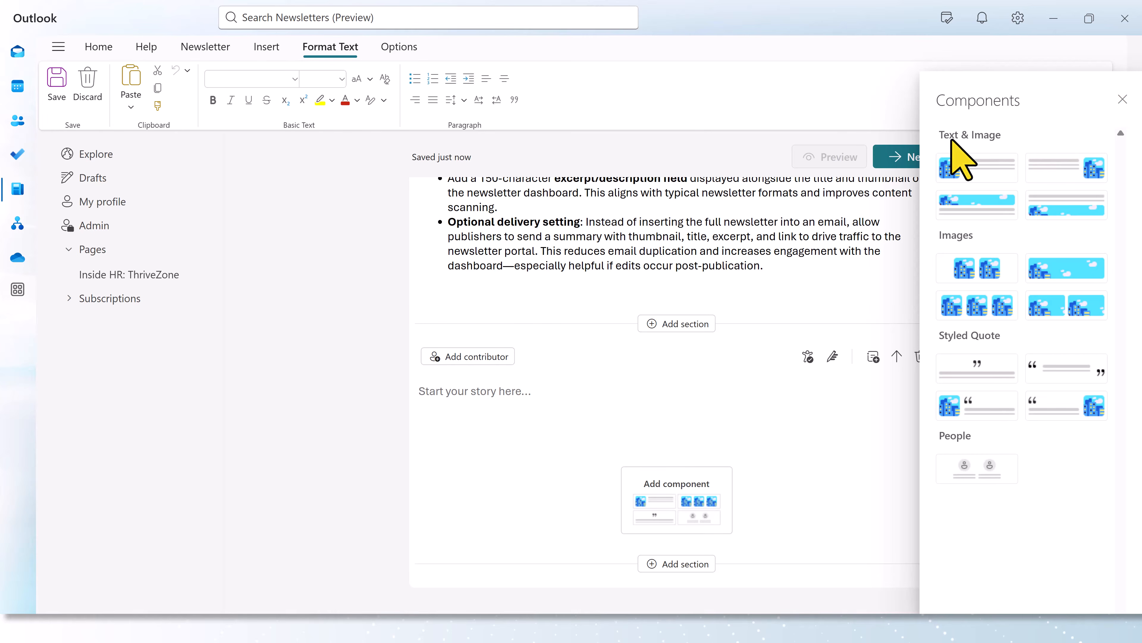
left_click(979, 208)
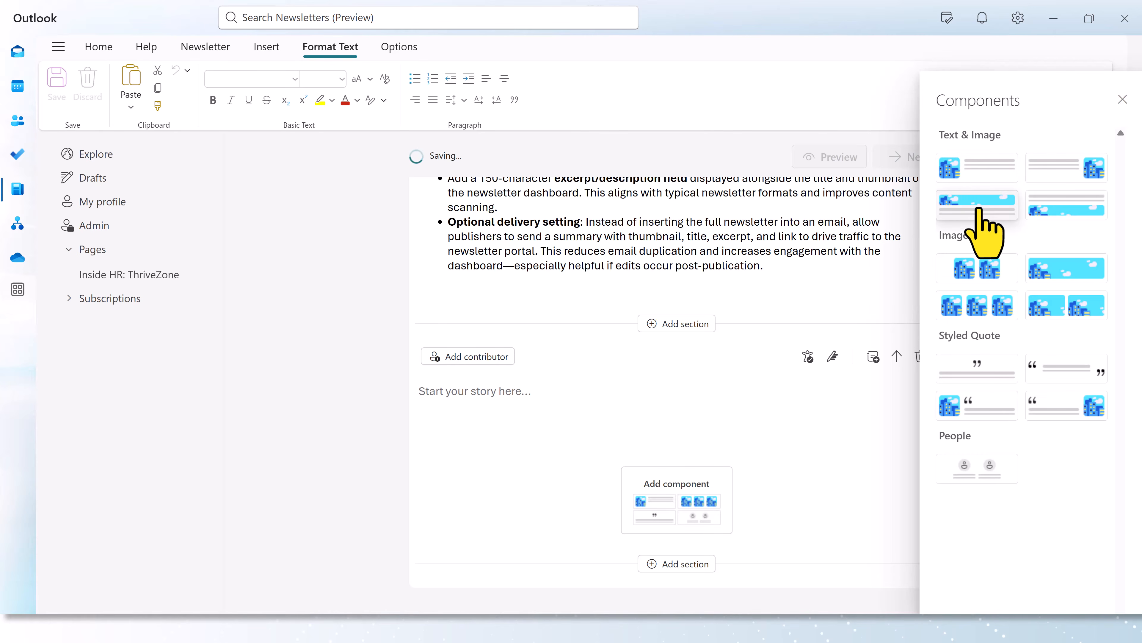
left_click(978, 209)
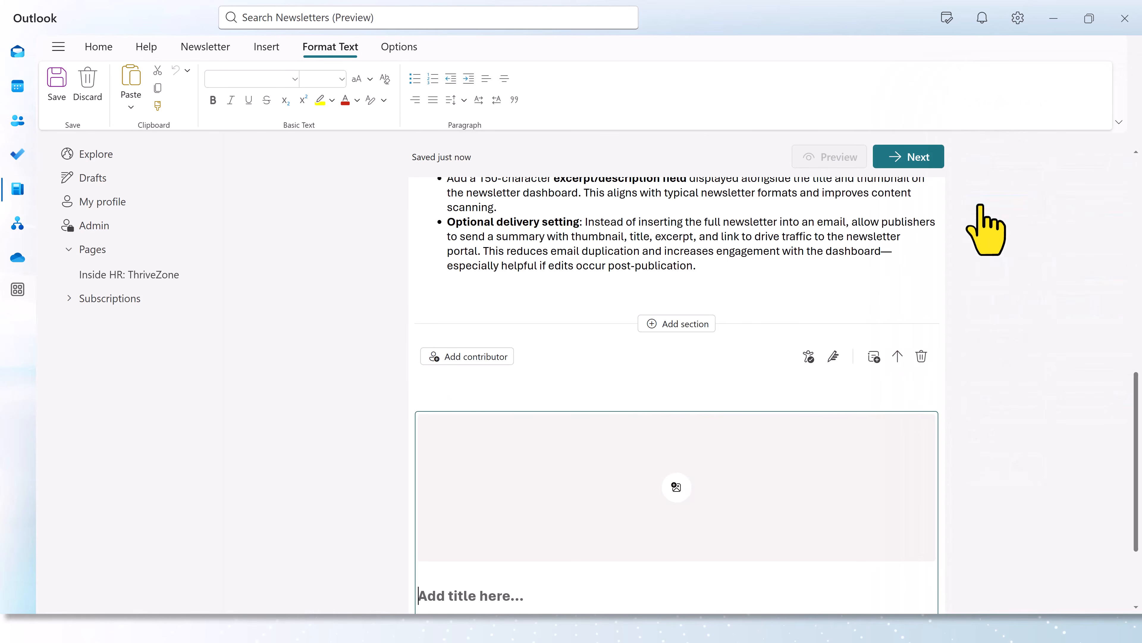
Step: Fill the new component with the stock image of hands holding coffee cups and the Editing Newsletters text
scroll(562, 432, "down", 1)
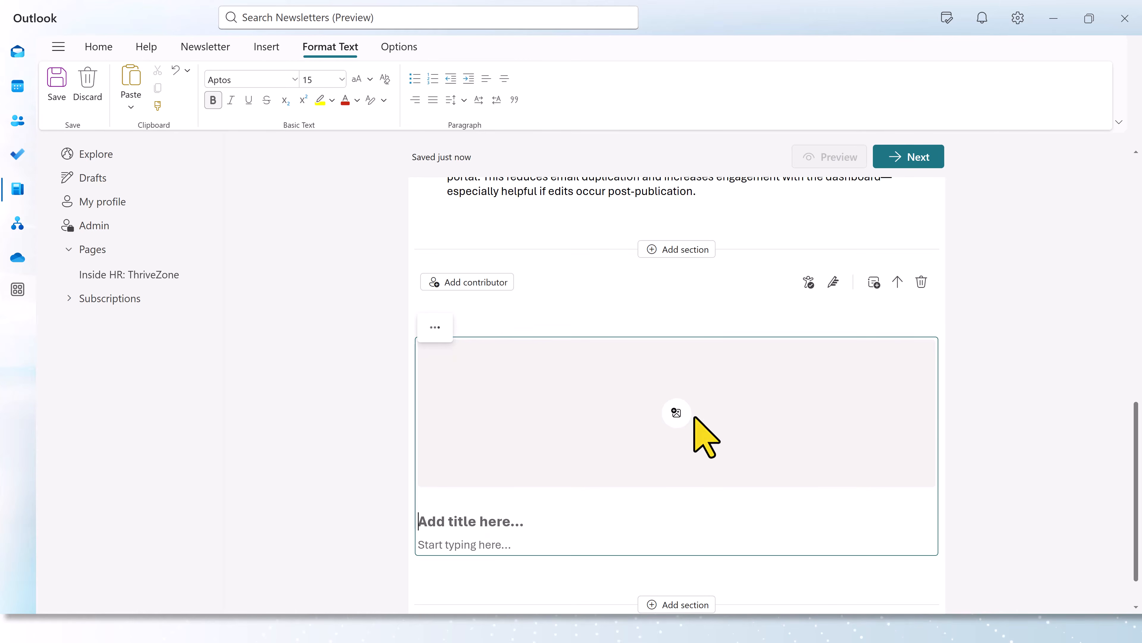
left_click(676, 423)
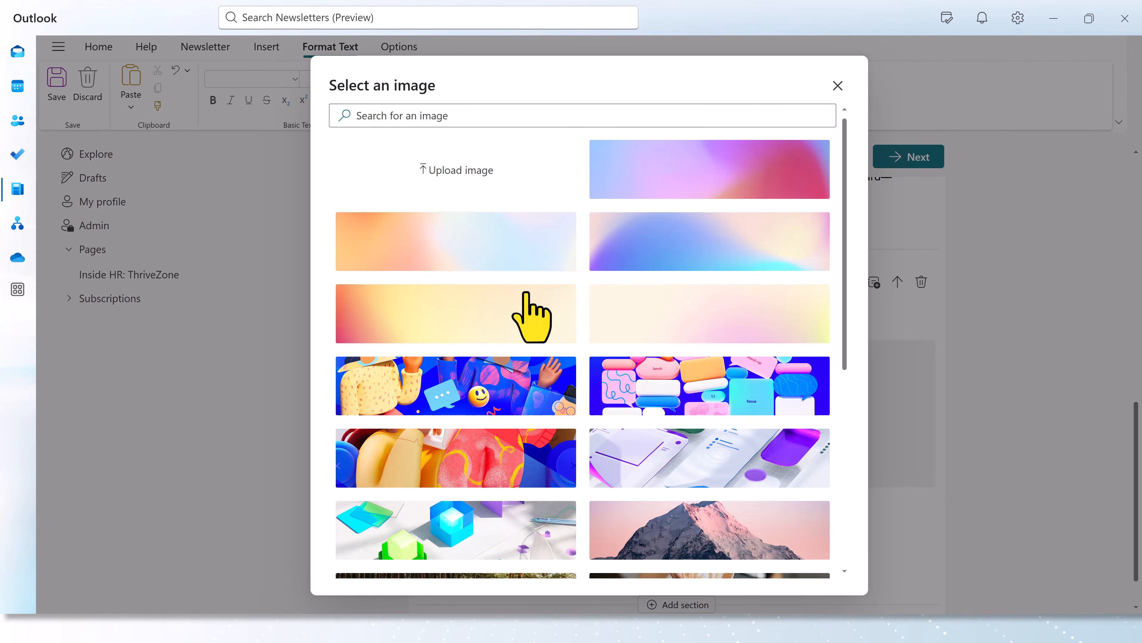
scroll(682, 533, "down", 5)
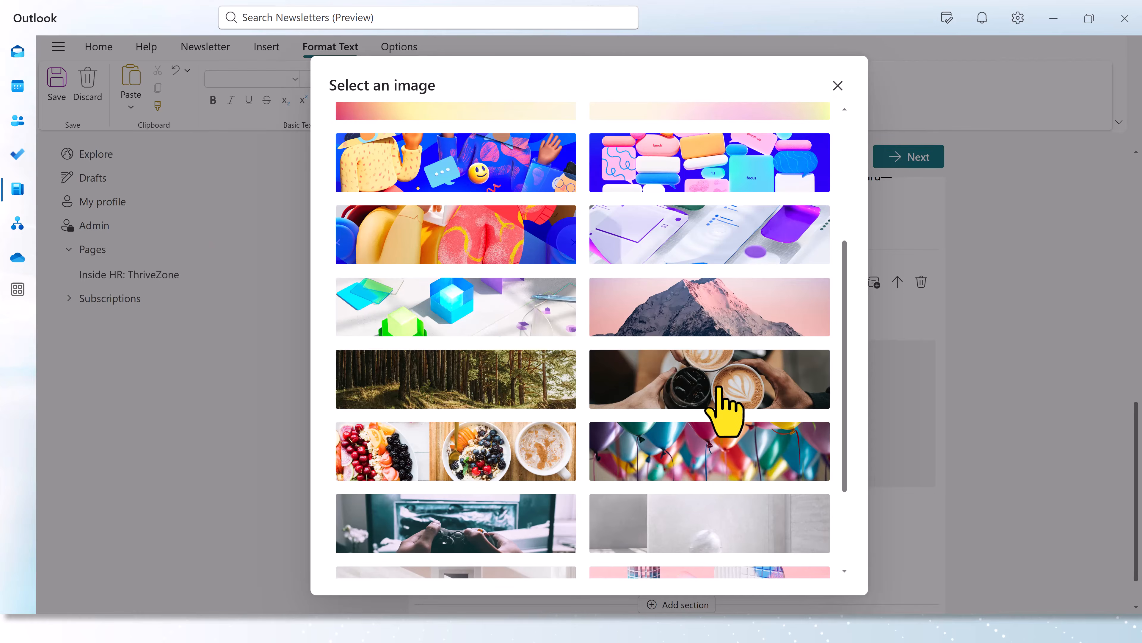
left_click(727, 410)
left_click(680, 526)
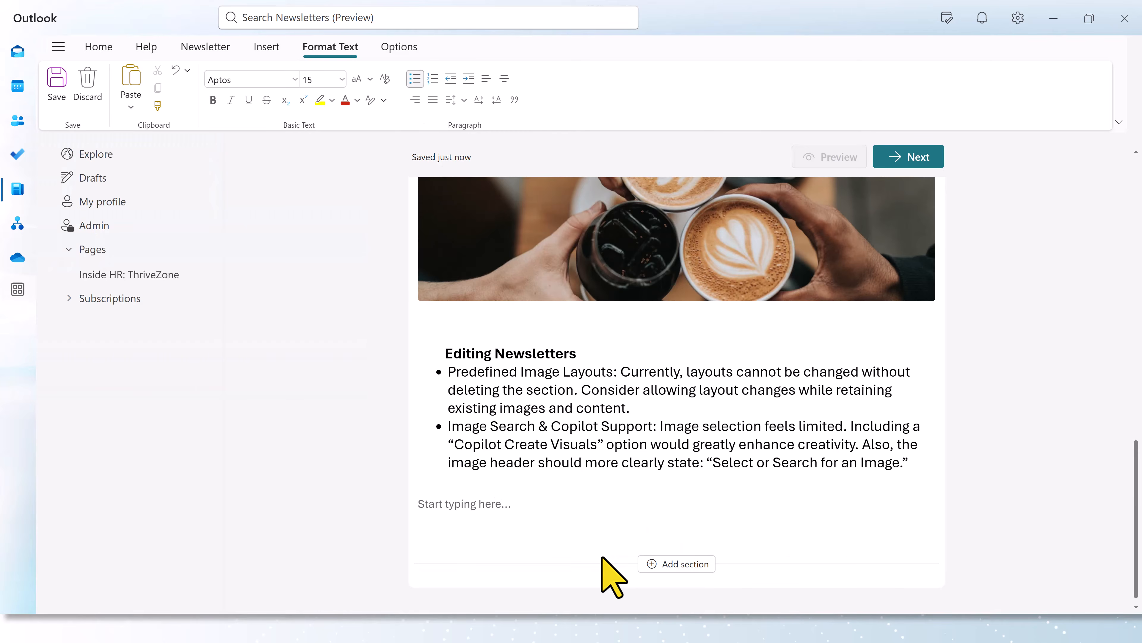
scroll(666, 387, "up", 3)
scroll(671, 387, "down", 3)
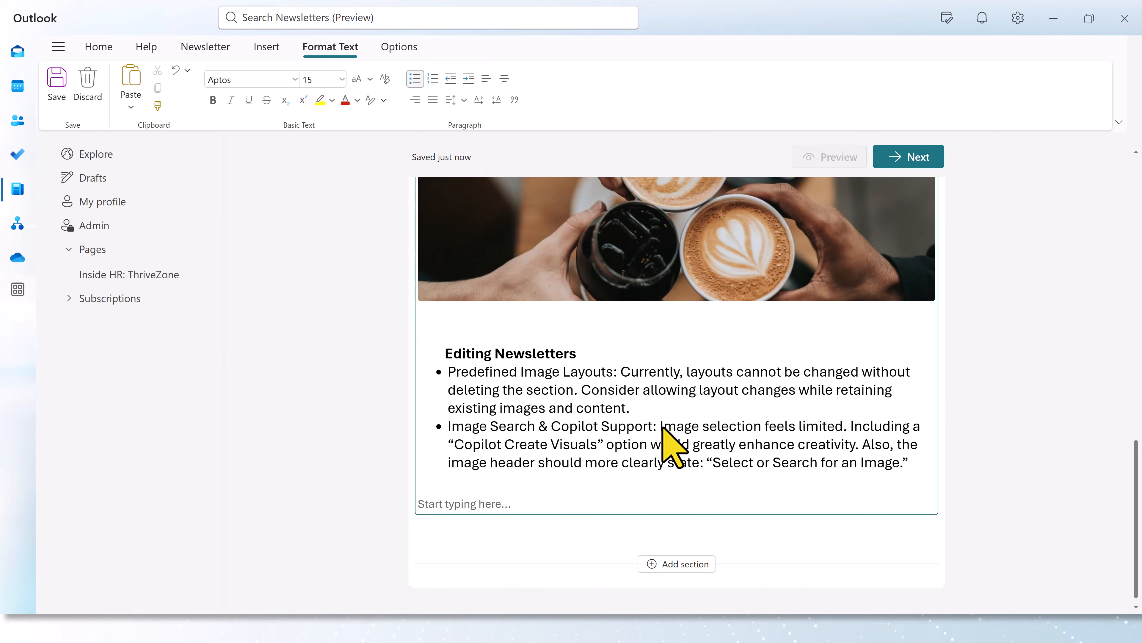
Step: Add one colleague from the suggested contacts as contributor to the Editing Newsletters section and save
scroll(652, 427, "up", 5)
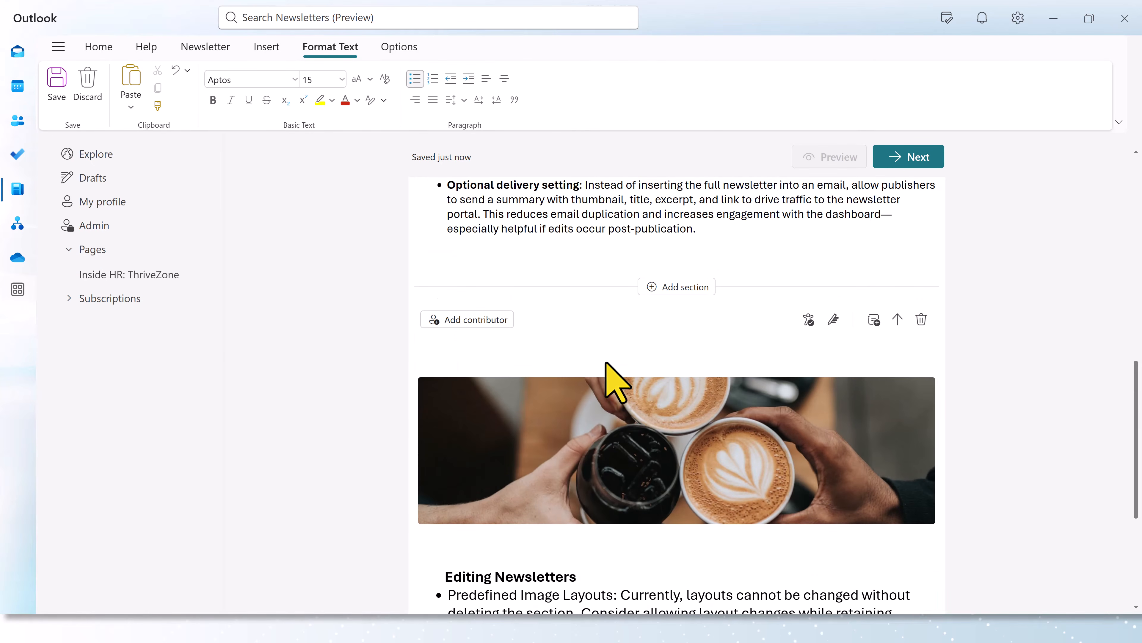
left_click(475, 321)
left_click(468, 335)
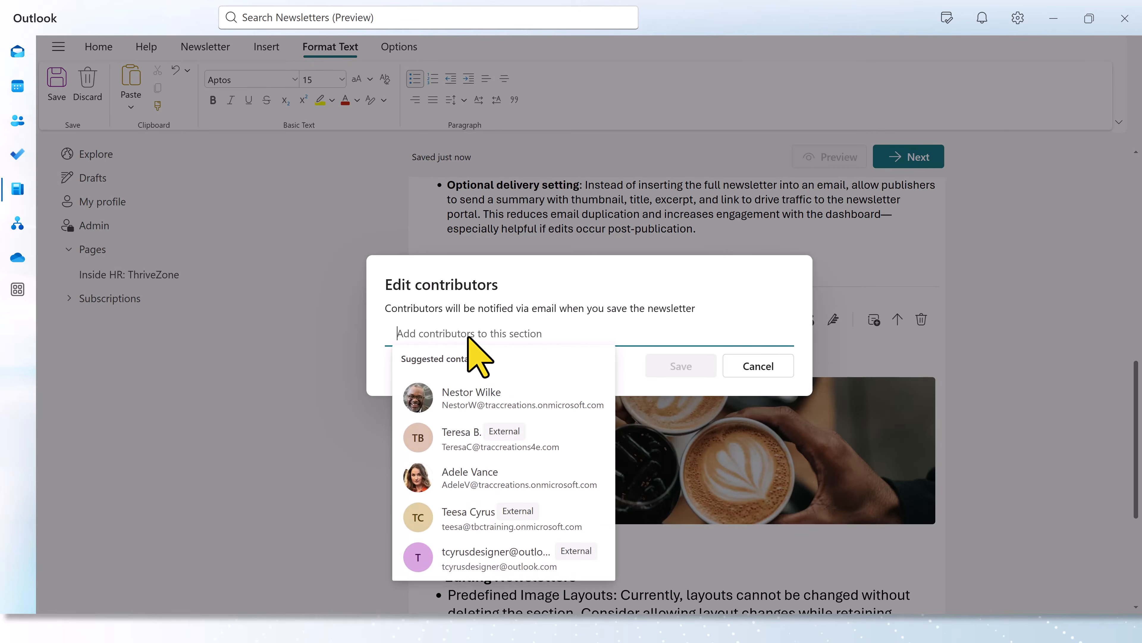
type("nest")
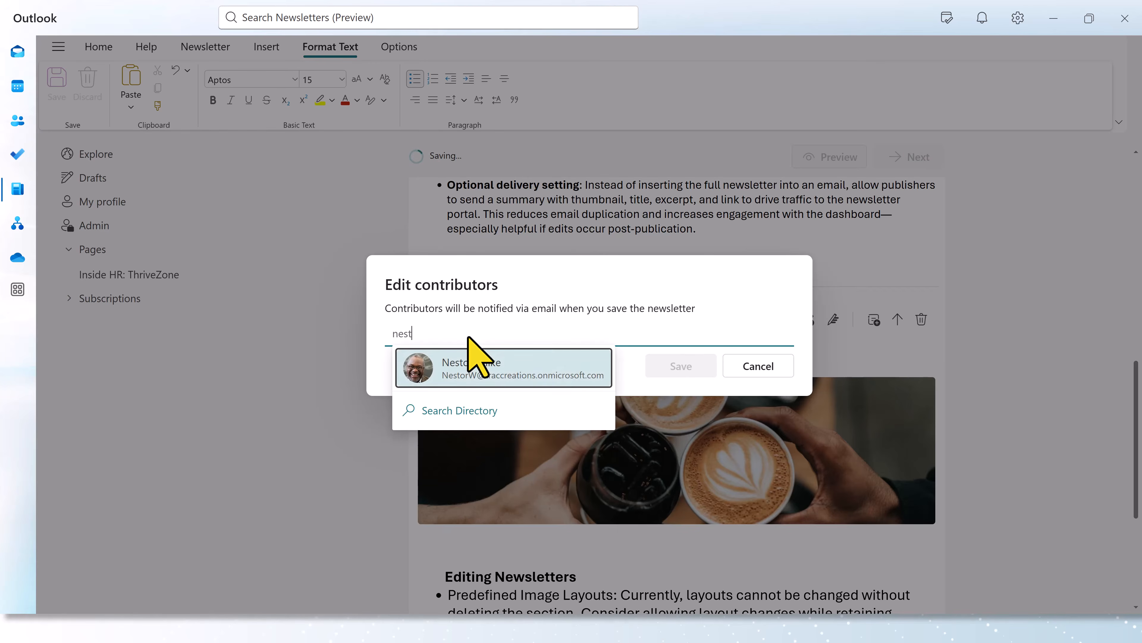
left_click(470, 367)
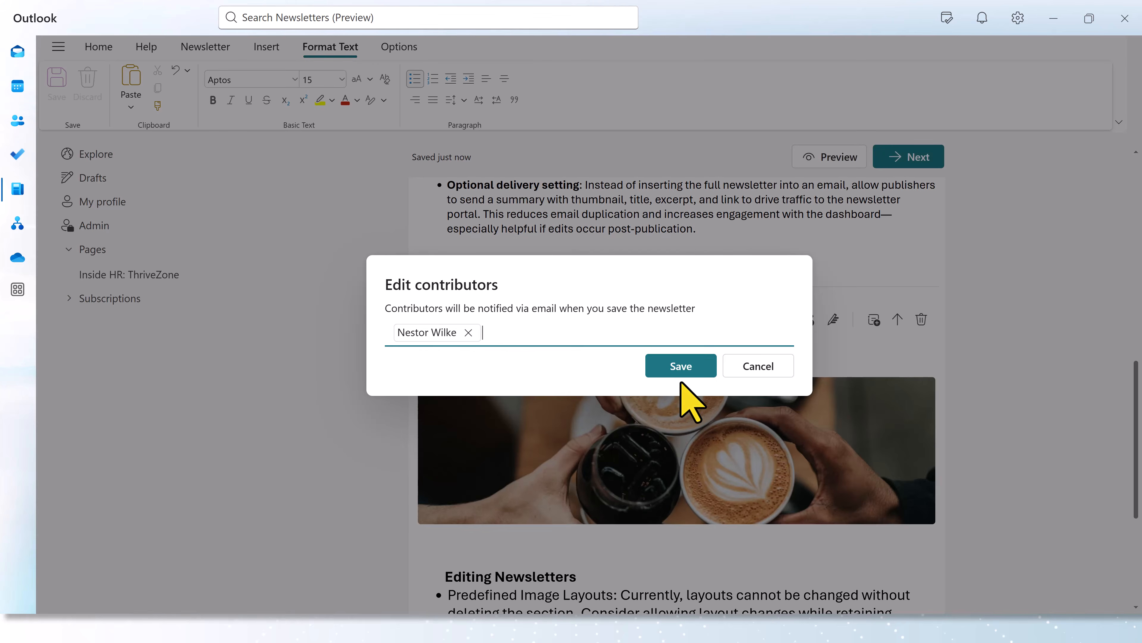
left_click(683, 366)
scroll(1033, 434, "down", 5)
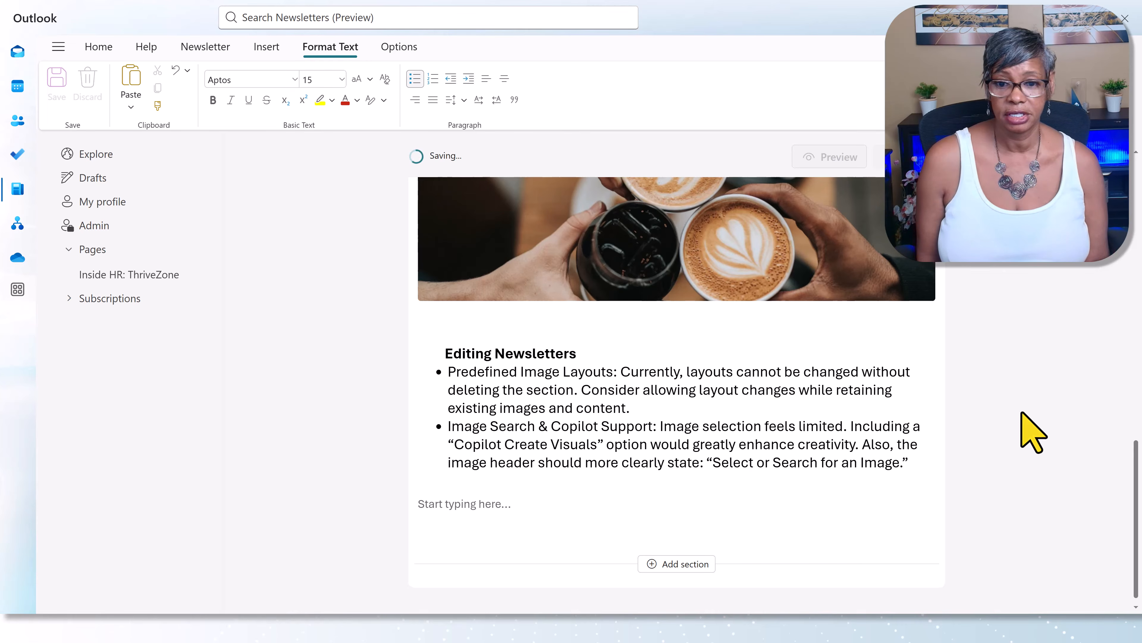
scroll(532, 332, "up", 3)
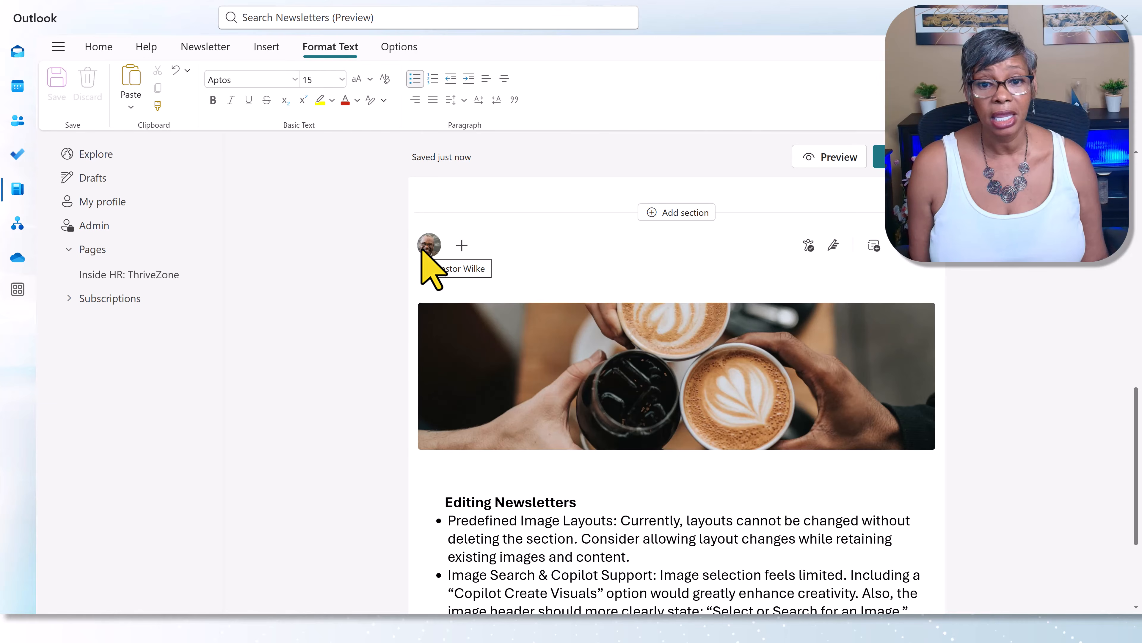
scroll(564, 542, "down", 2)
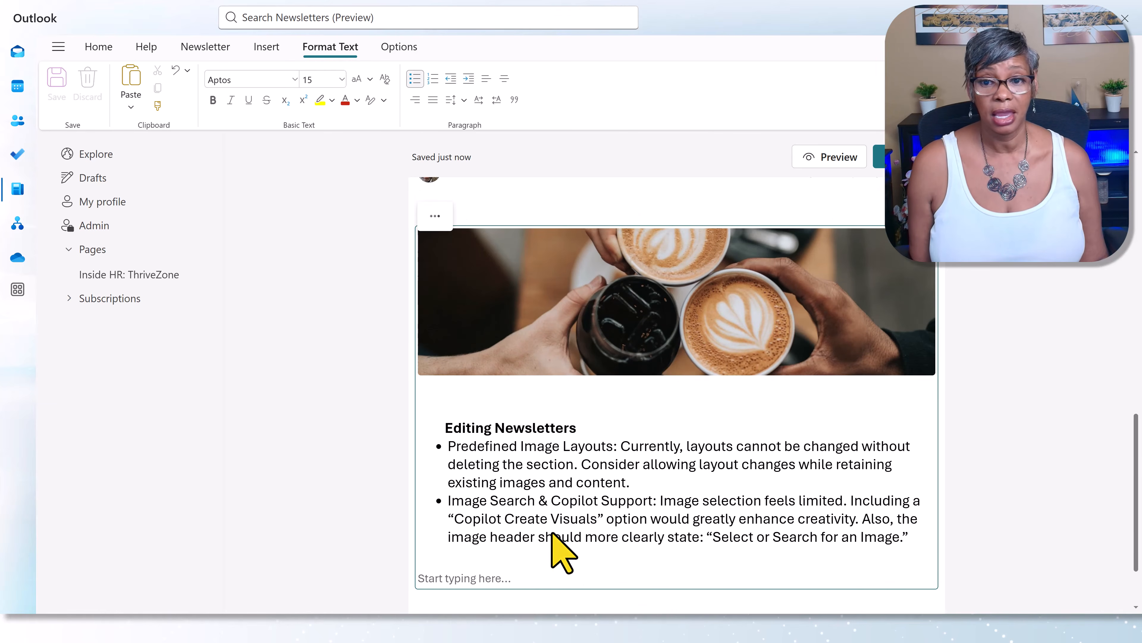
scroll(562, 558, "up", 2)
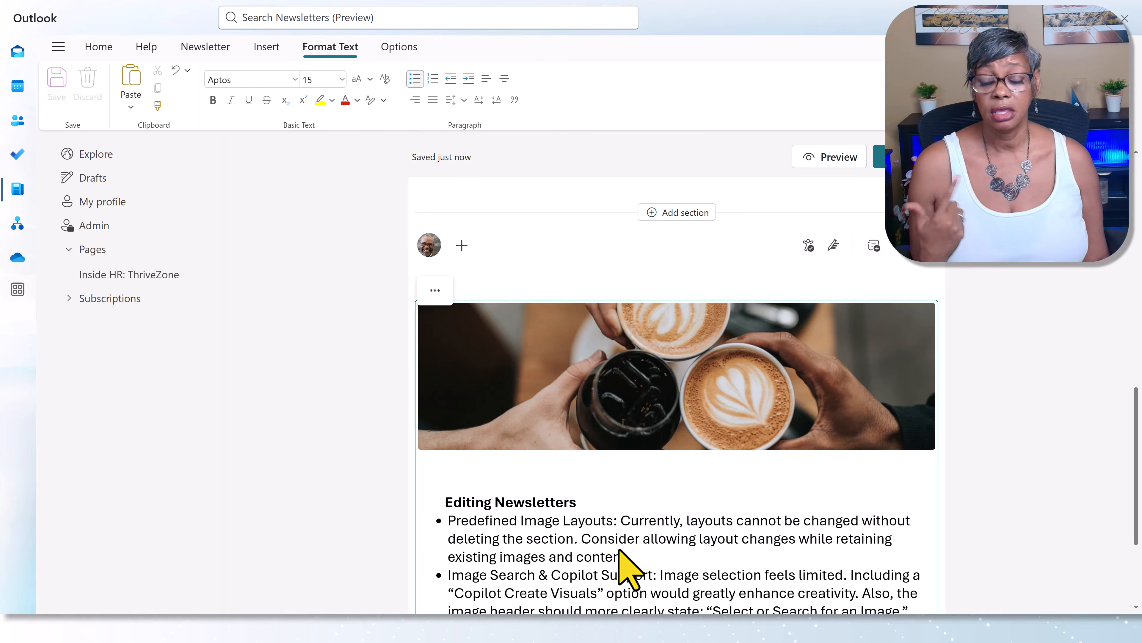
scroll(630, 562, "down", 2)
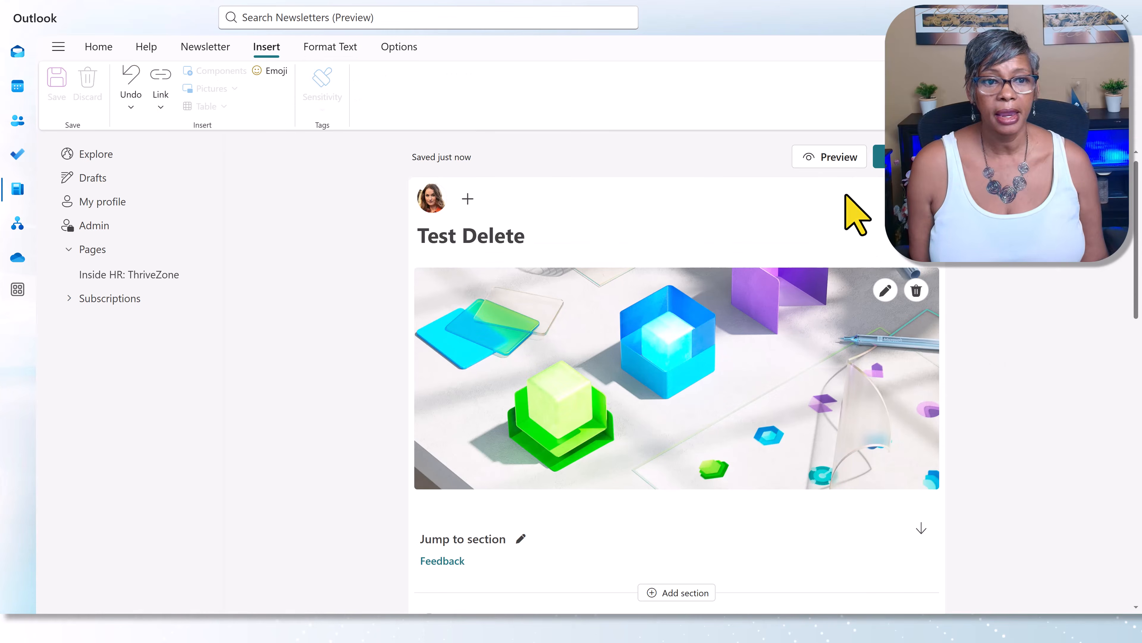
Step: Preview the Test Delete newsletter and review its cover, sections, comments area and subscribe footer
left_click(829, 157)
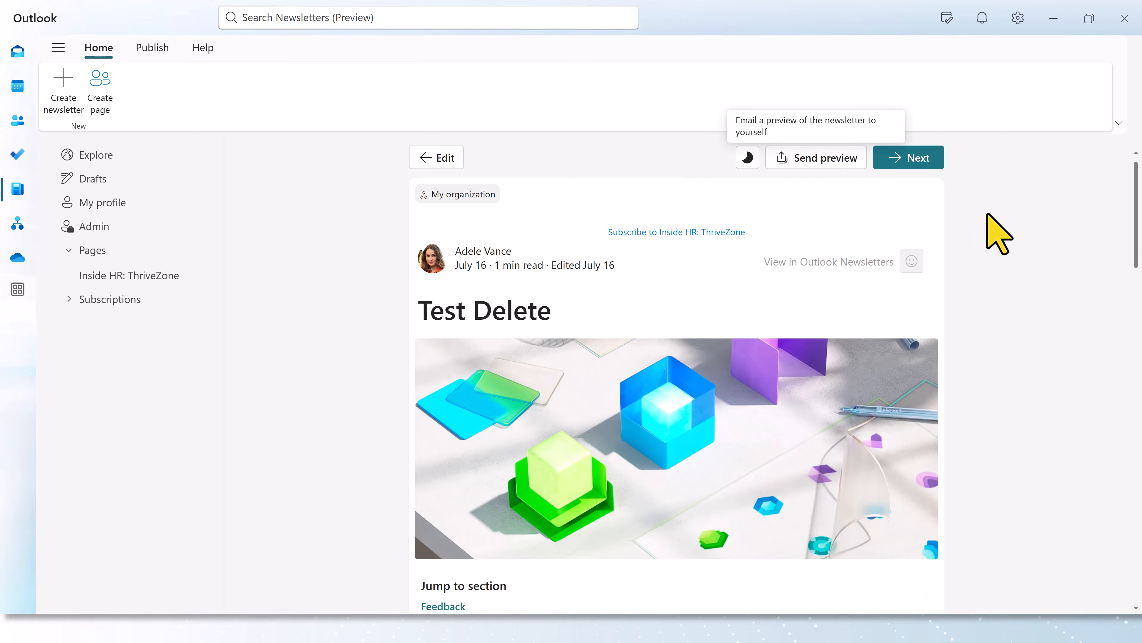
scroll(1030, 270, "down", 2)
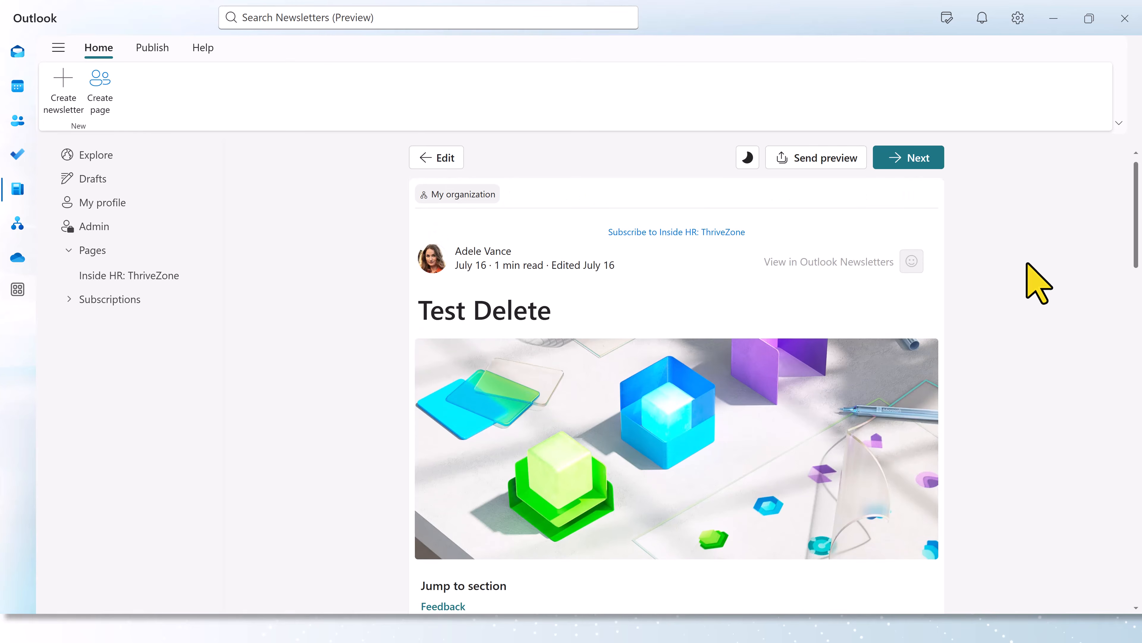
scroll(1027, 265, "down", 5)
scroll(1024, 270, "down", 10)
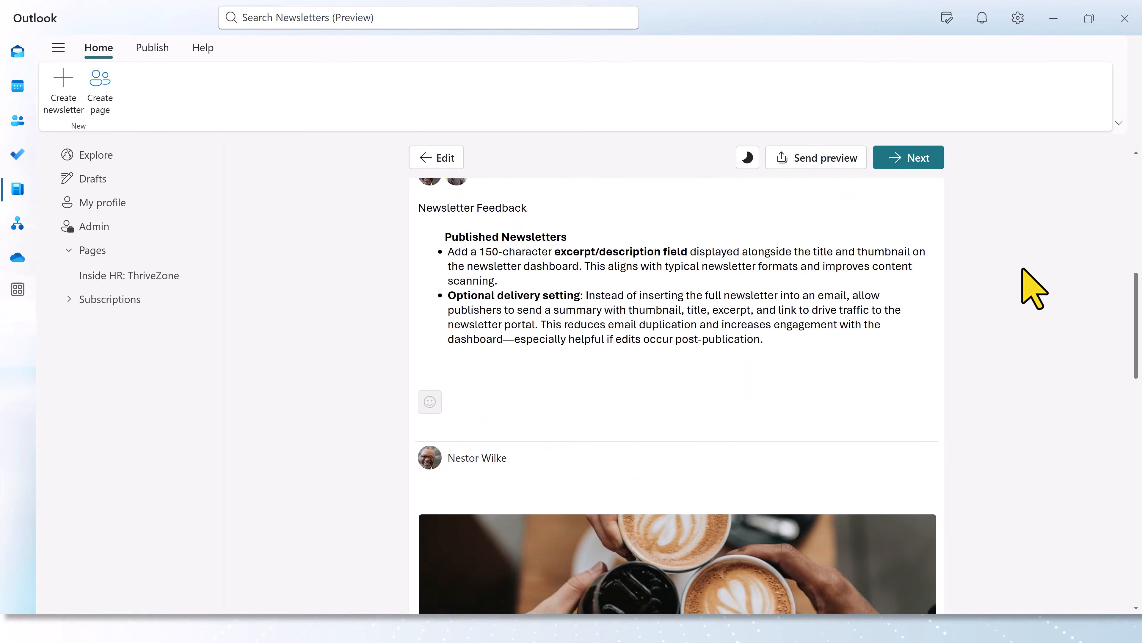
scroll(1032, 288, "down", 6)
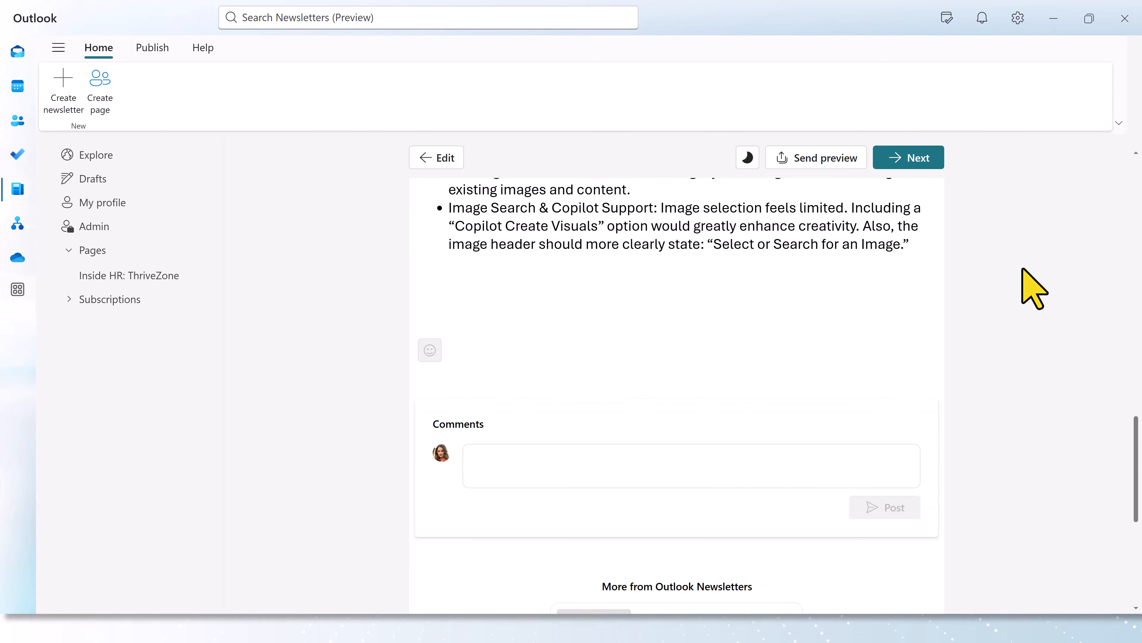
scroll(1030, 306, "down", 3)
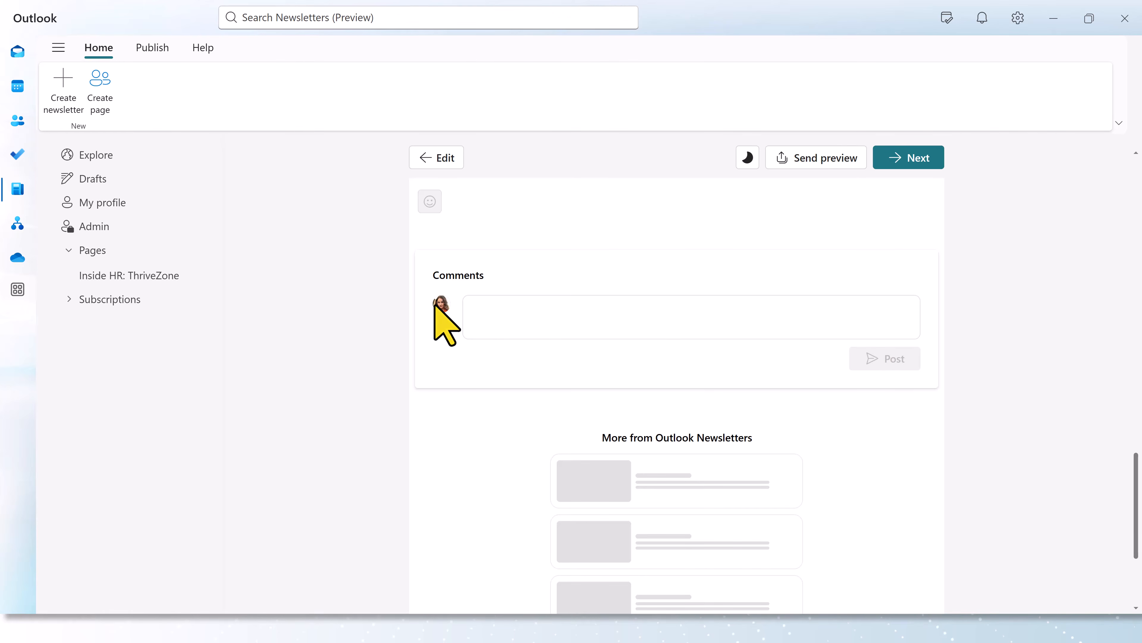
scroll(435, 306, "down", 3)
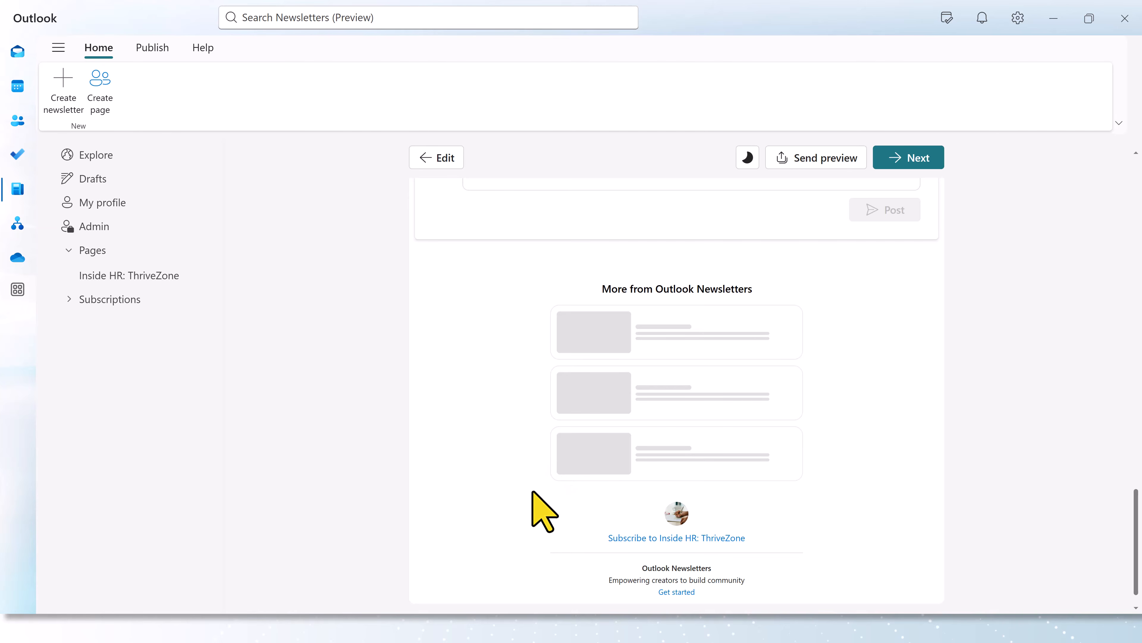
scroll(512, 455, "down", 1)
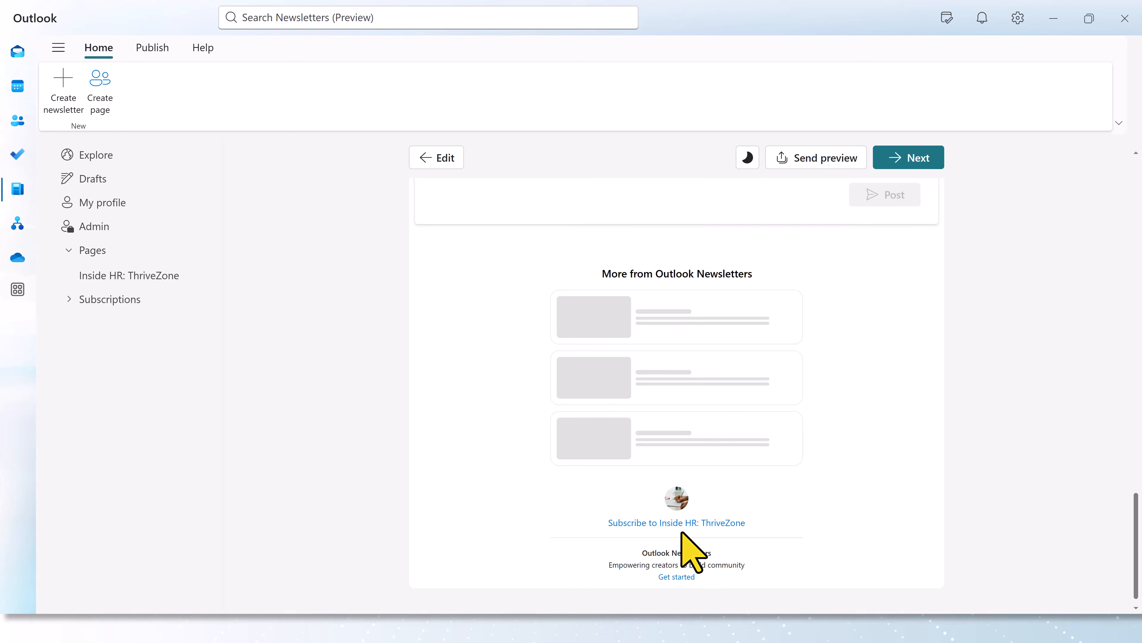
scroll(918, 369, "up", 10)
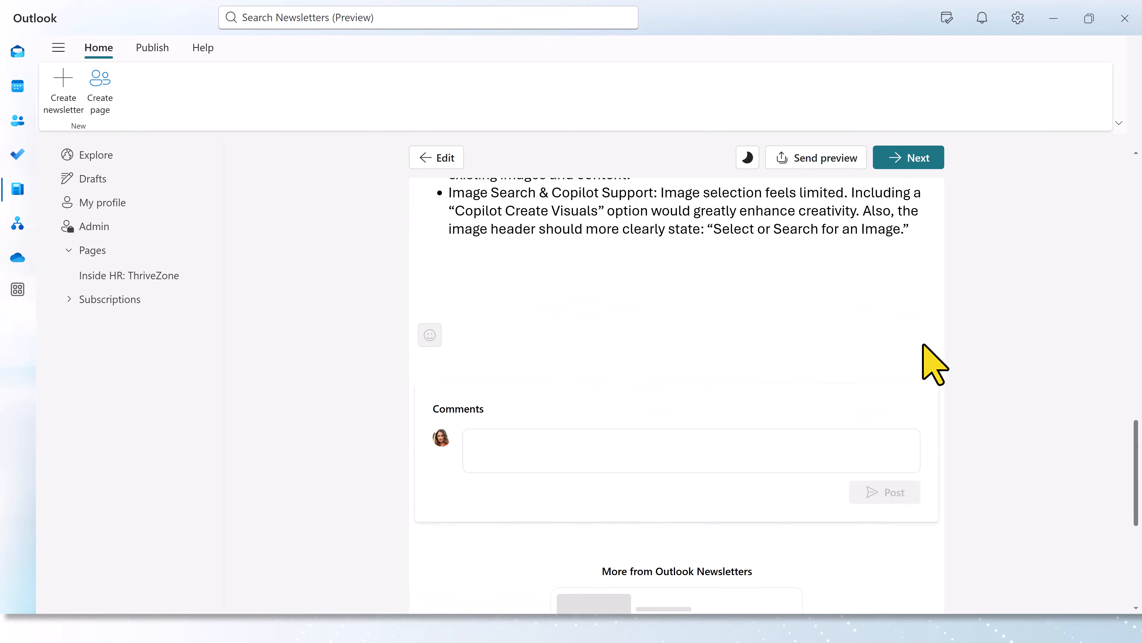
scroll(908, 162, "up", 5)
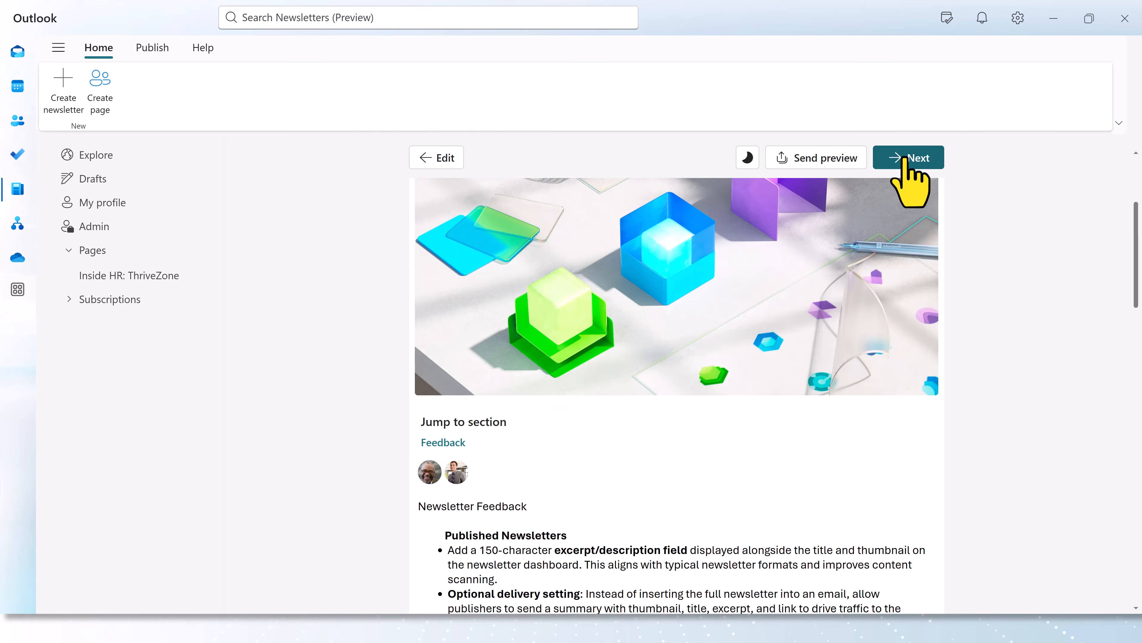
Step: Proceed to the newsletter's send settings and check the suggested contacts for the To recipients without adding any
left_click(908, 160)
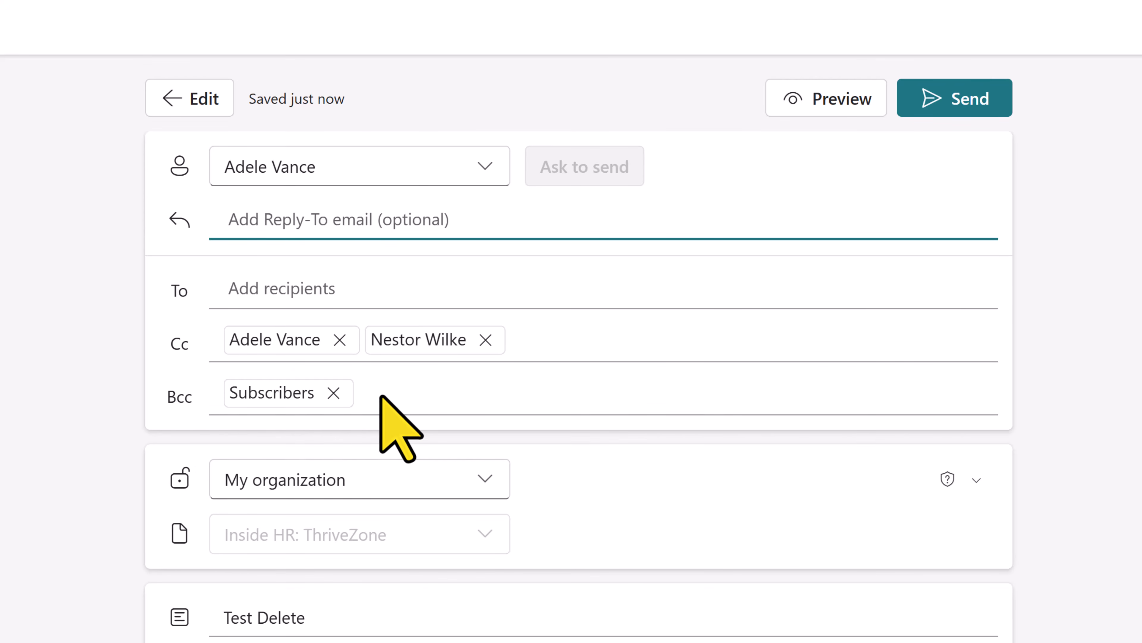
left_click(342, 288)
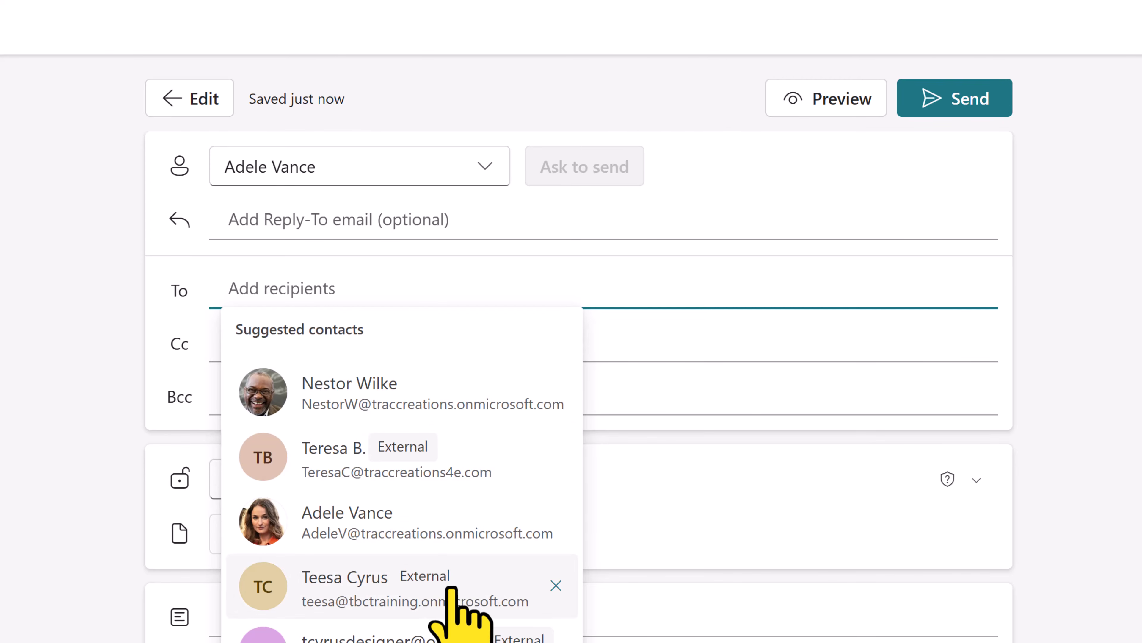
left_click(1008, 286)
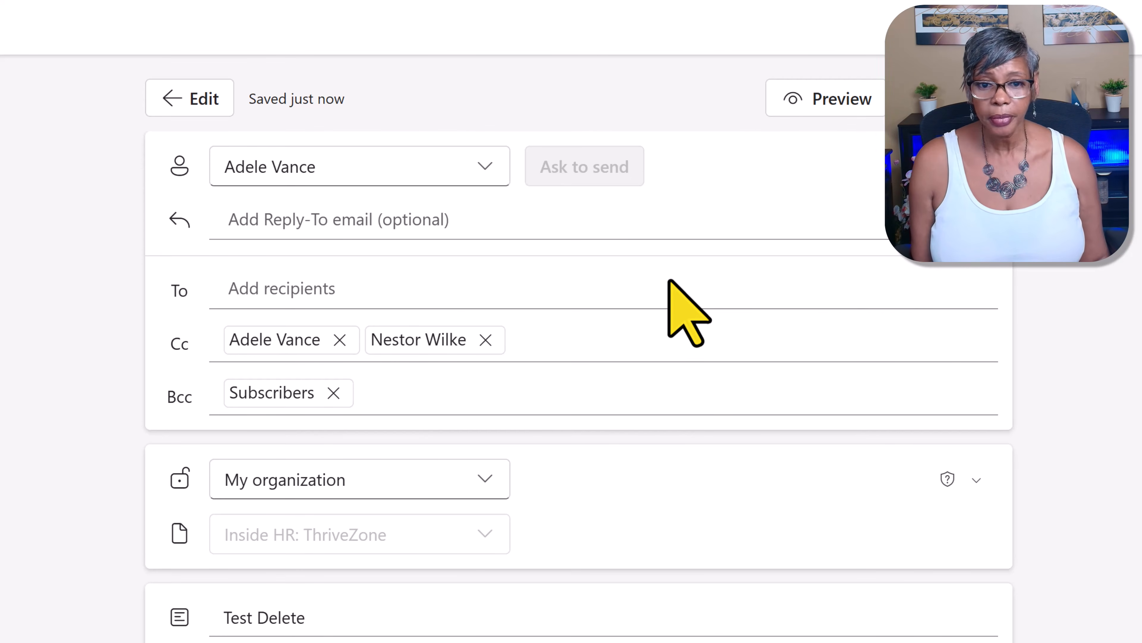
Step: Add a colleague from the directory suggestions as the To recipient and keep the newsletter's audience set to My organization
left_click(405, 296)
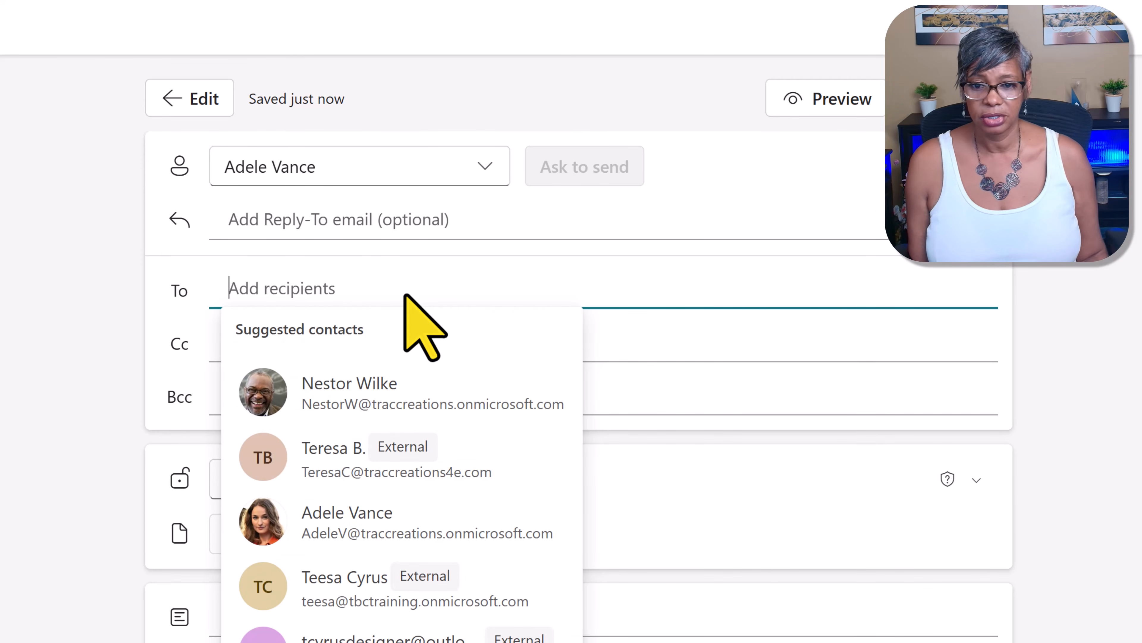
type("alex")
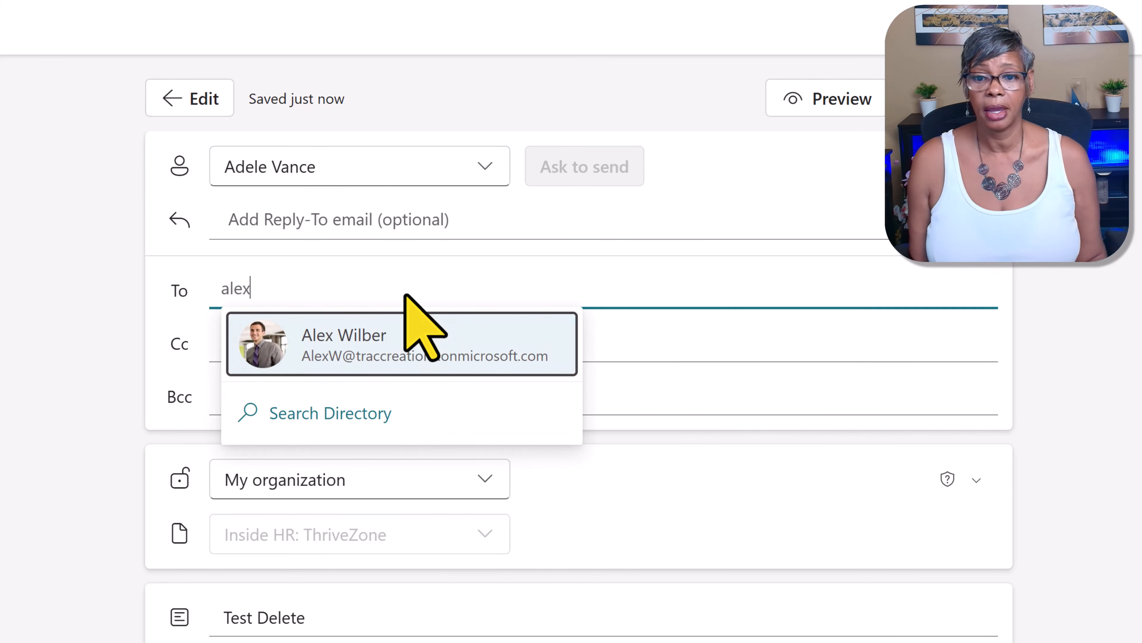
left_click(438, 343)
scroll(714, 510, "down", 3)
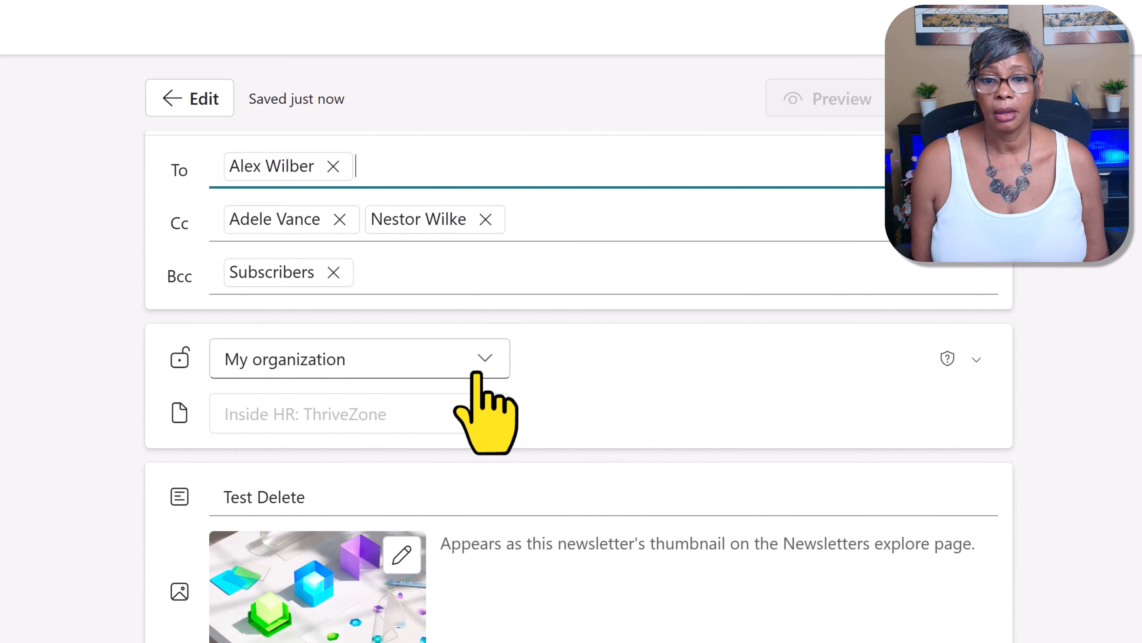
left_click(482, 362)
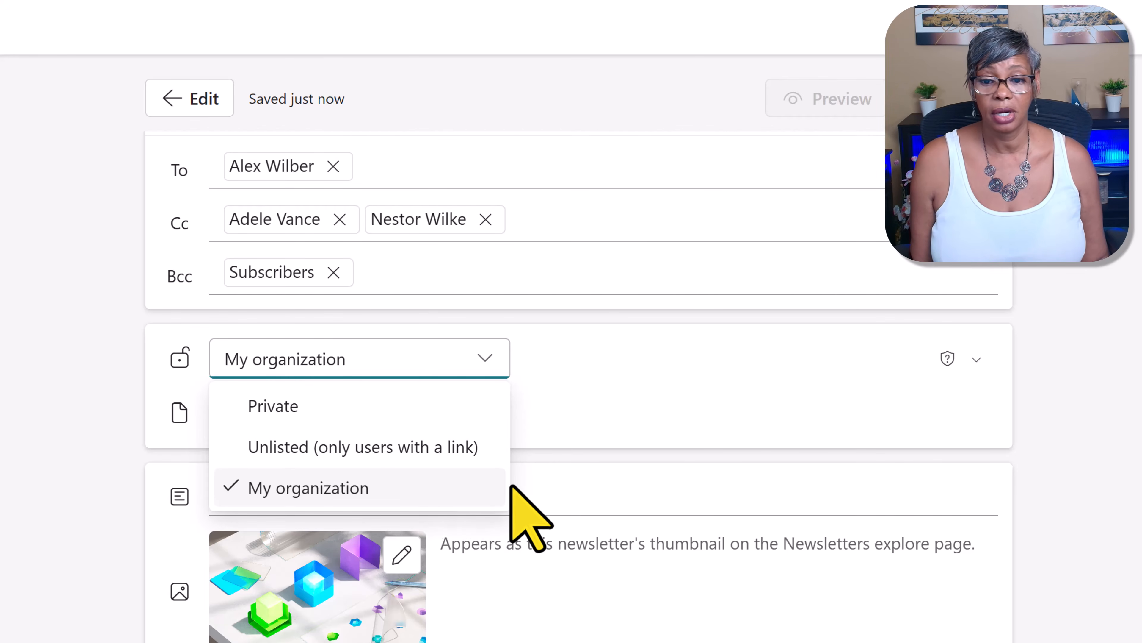
left_click(395, 485)
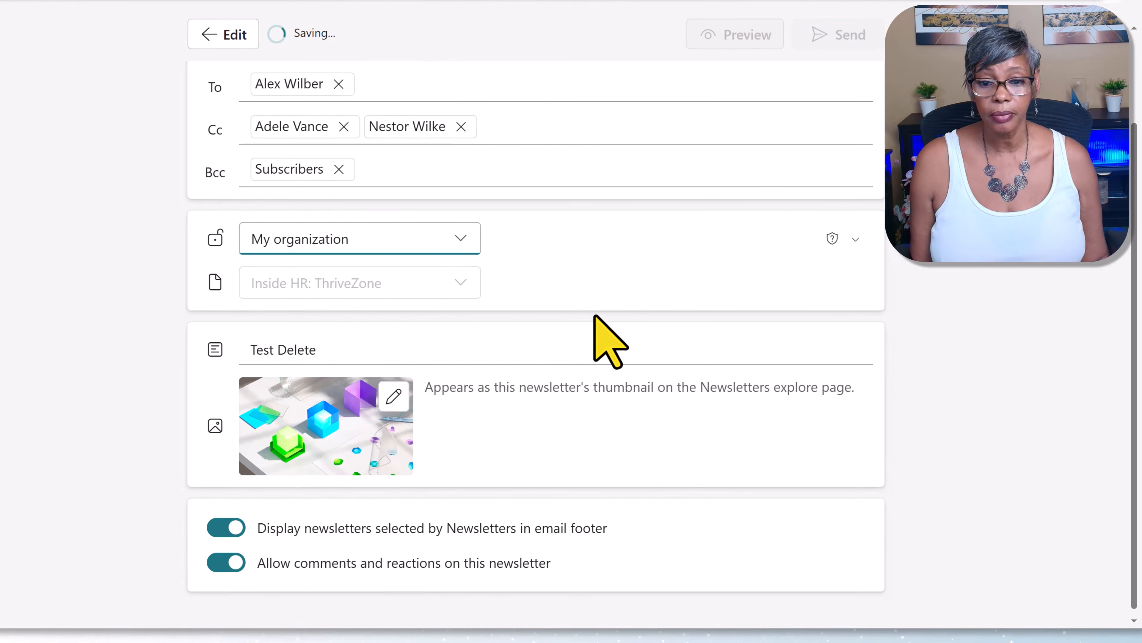
Step: Replace the newsletter's subject Test Delete with "Newsletter Feedbck to Microsoft" and send the newsletter
left_click_drag(366, 348, 242, 352)
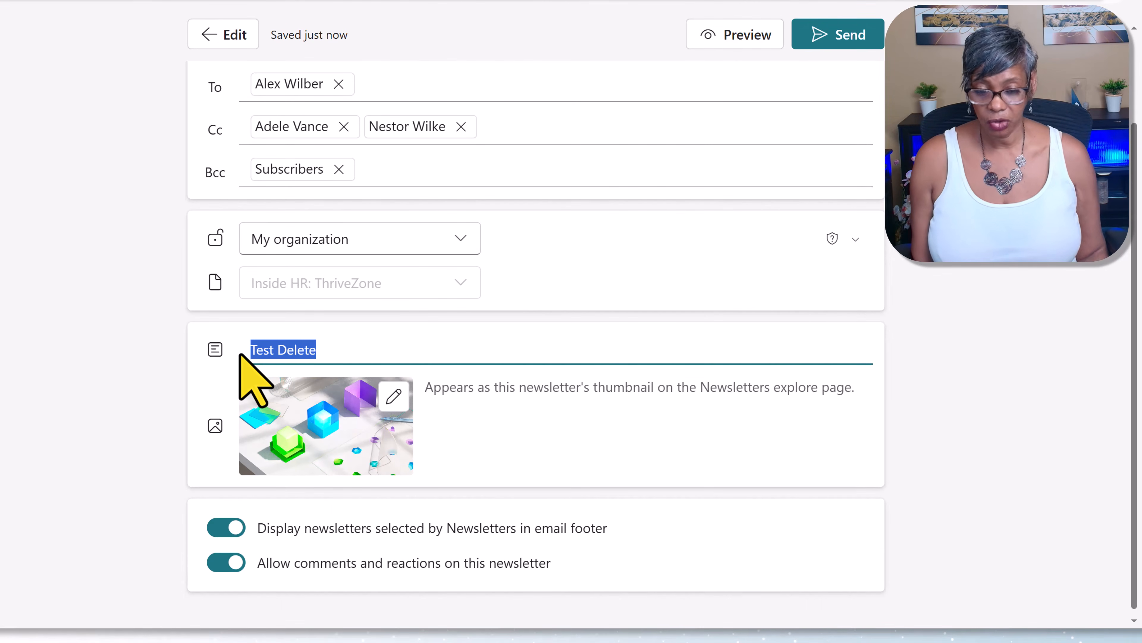
type("F")
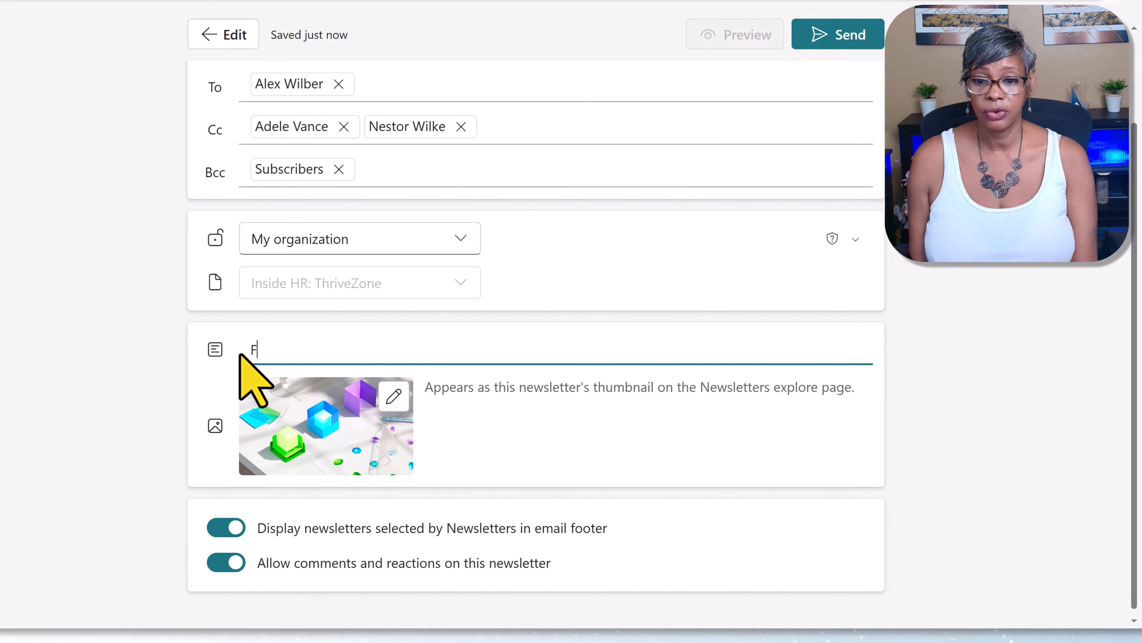
type("e")
key("BackSpace")
key("BackSpace")
type("Newsletter Feedbck to Microsoft")
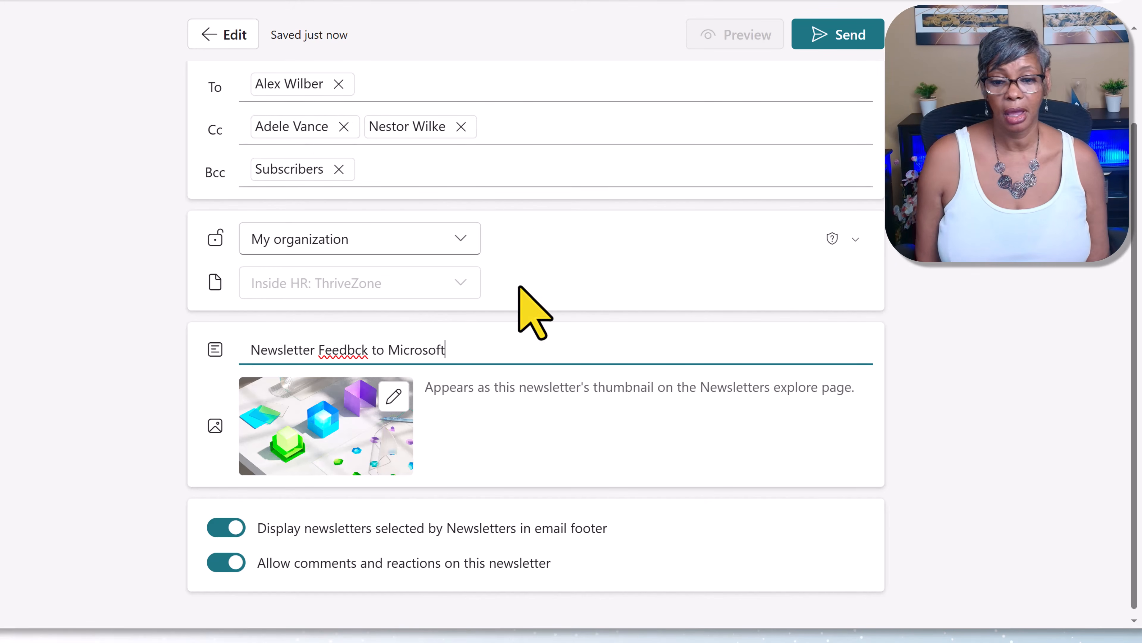
left_click(995, 360)
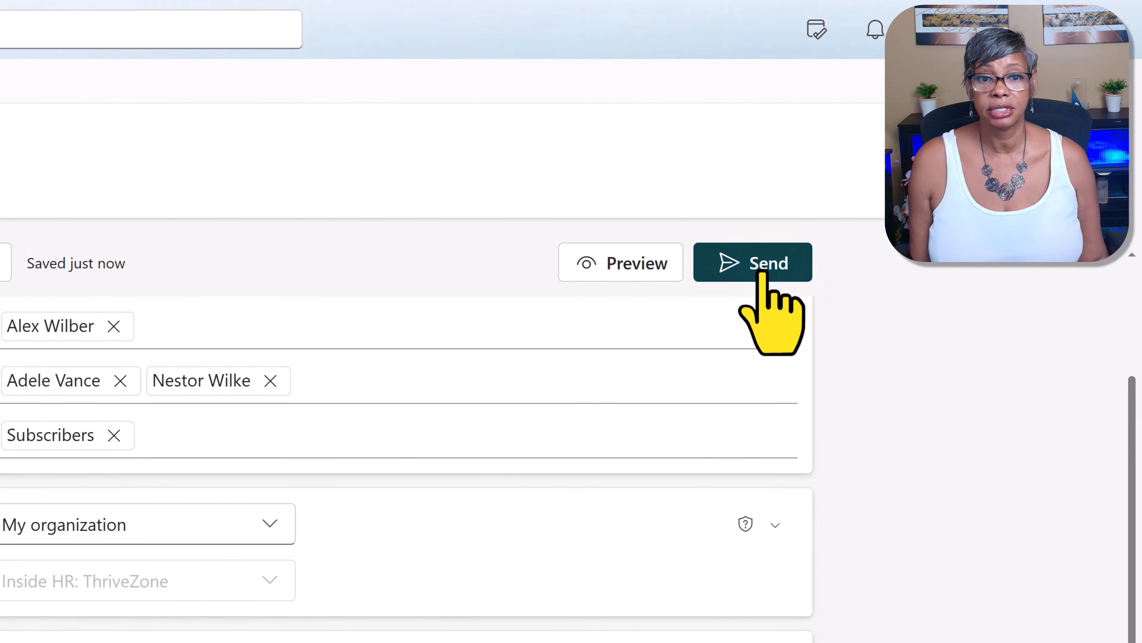
left_click(763, 275)
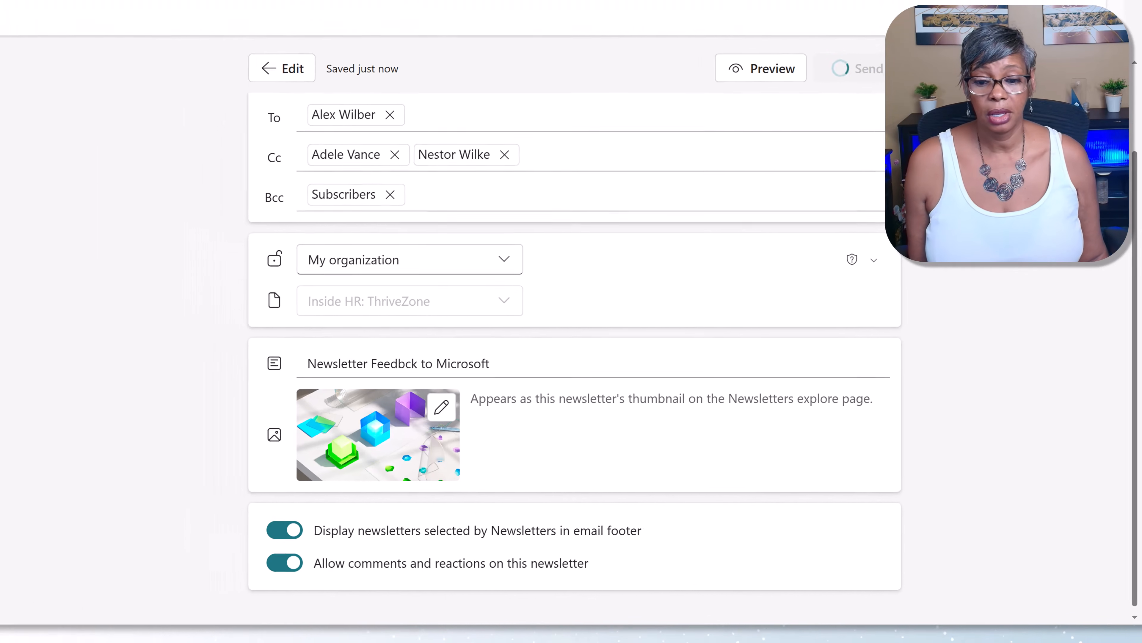
Step: Switch to Mail and review the HR ThriveZone Template and the Test Delete contributor notifications in Sent Items
left_click(17, 51)
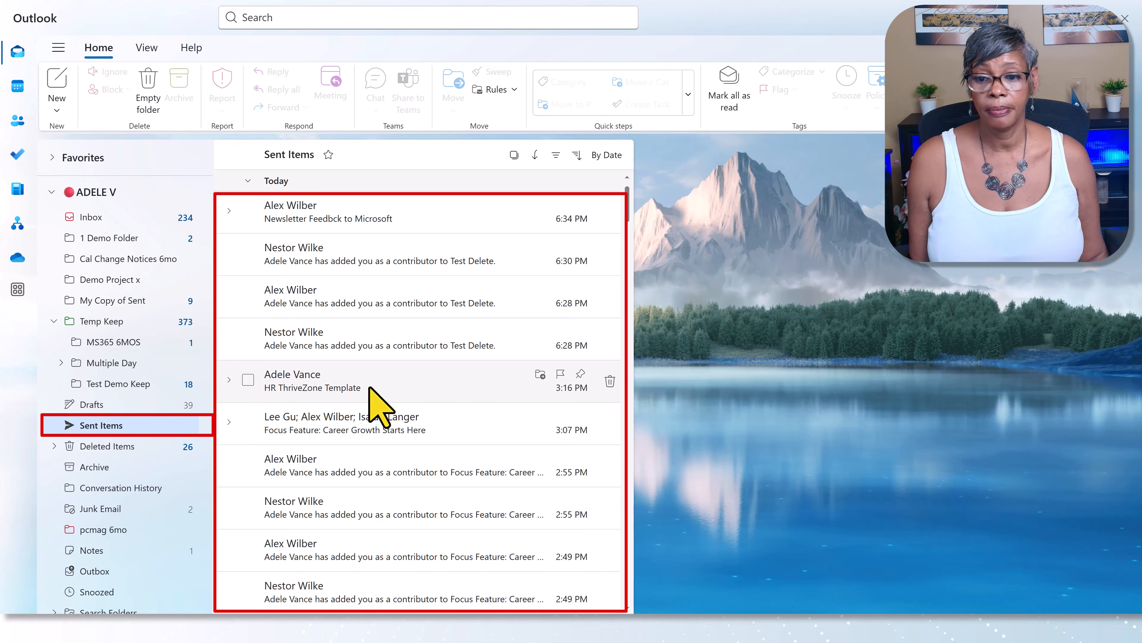
left_click(380, 404)
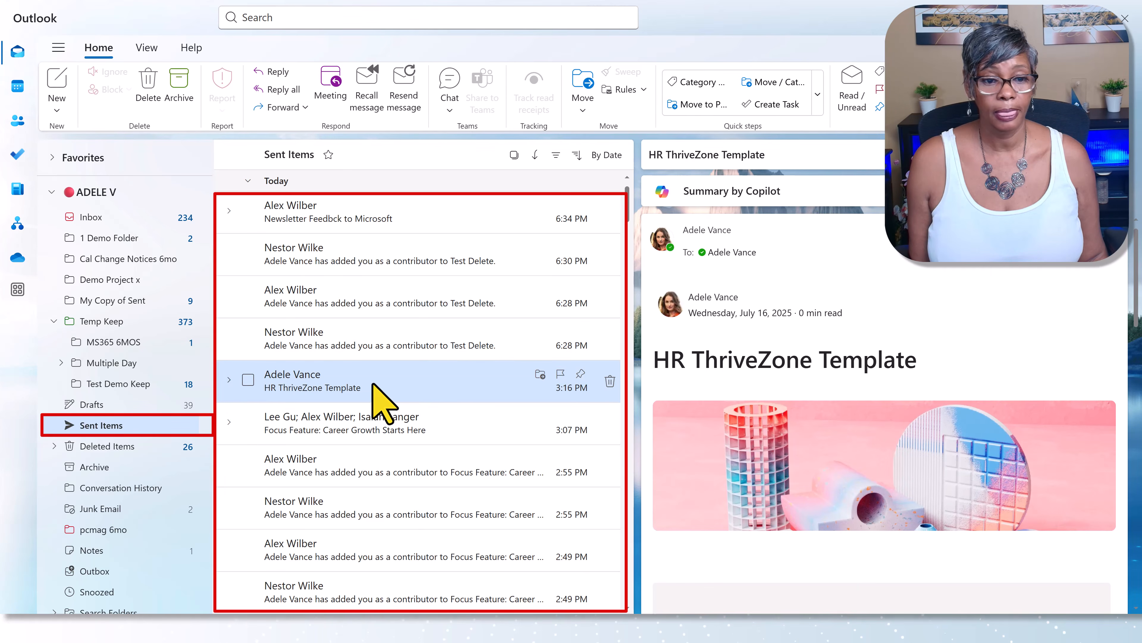
left_click(421, 337)
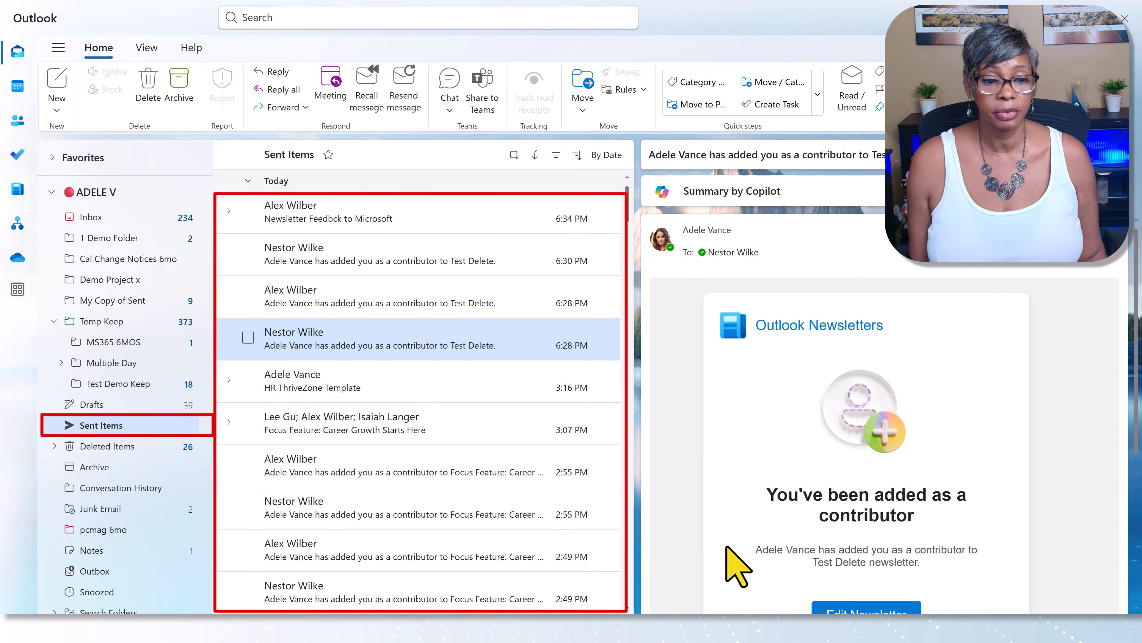
left_click(422, 300)
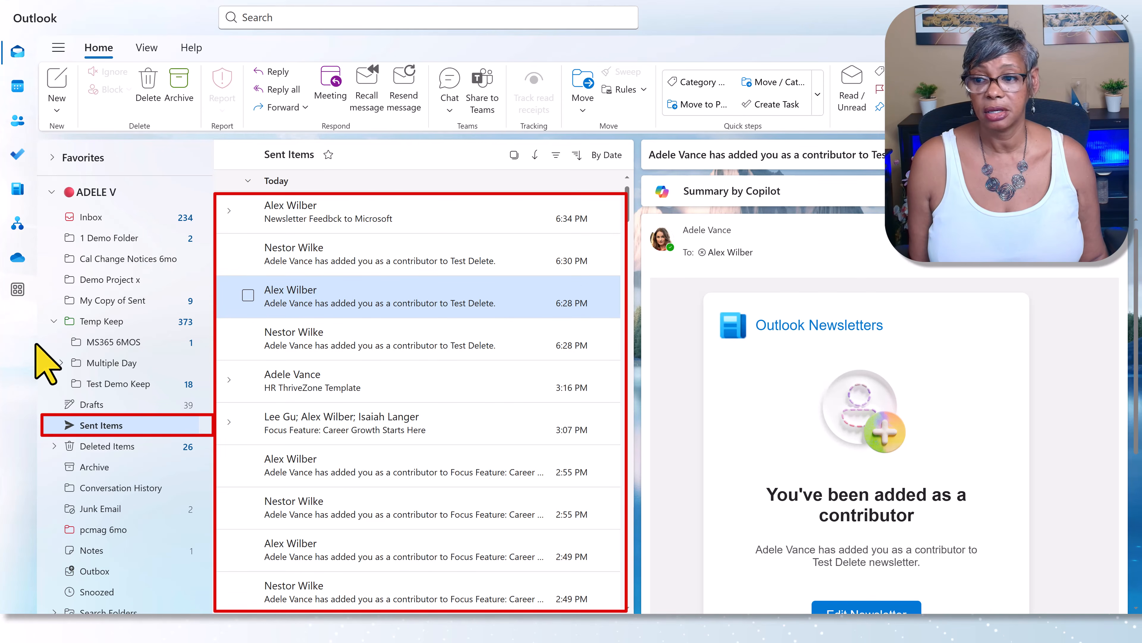
left_click(52, 191)
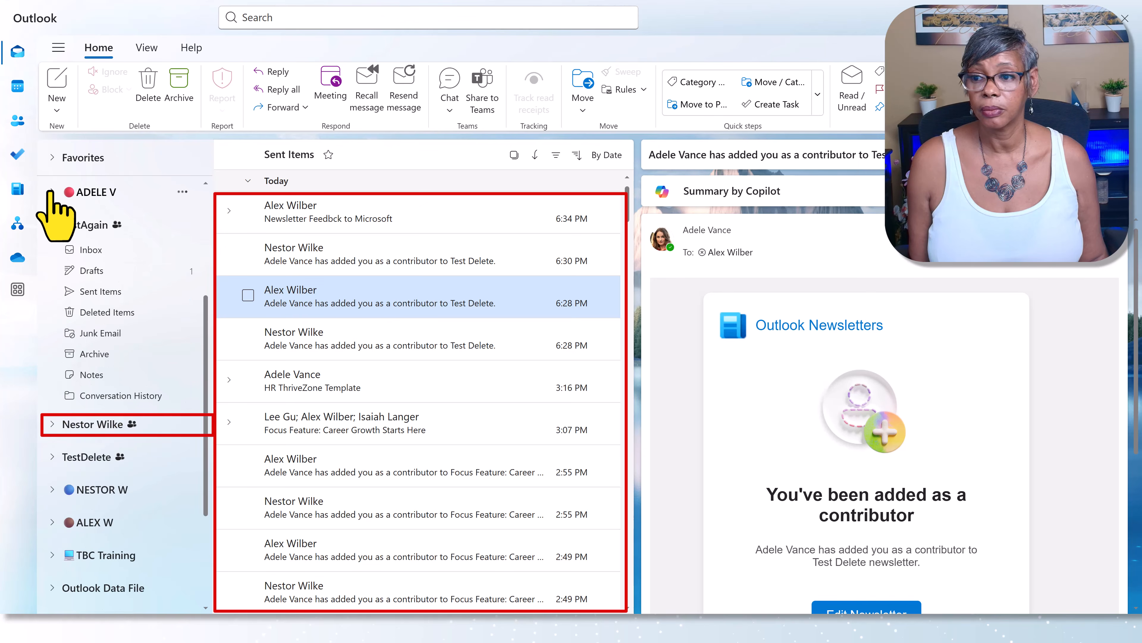
Step: Return to Newsletters, check the Subscriptions entries, and review the published newsletters on the Inside HR: ThriveZone page
left_click(23, 189)
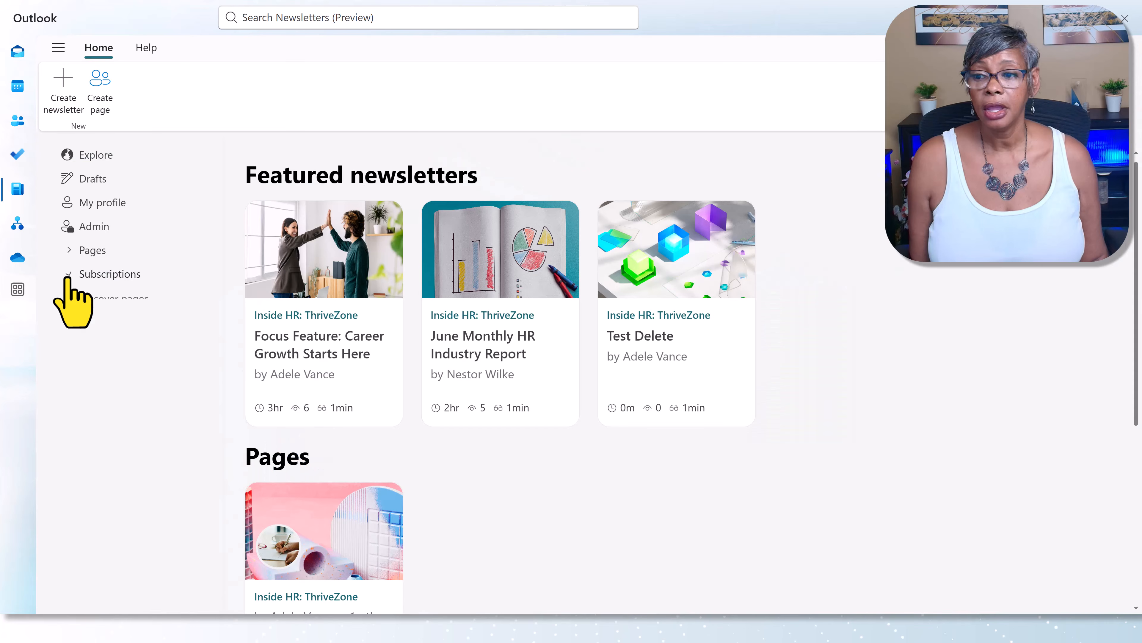
left_click(69, 275)
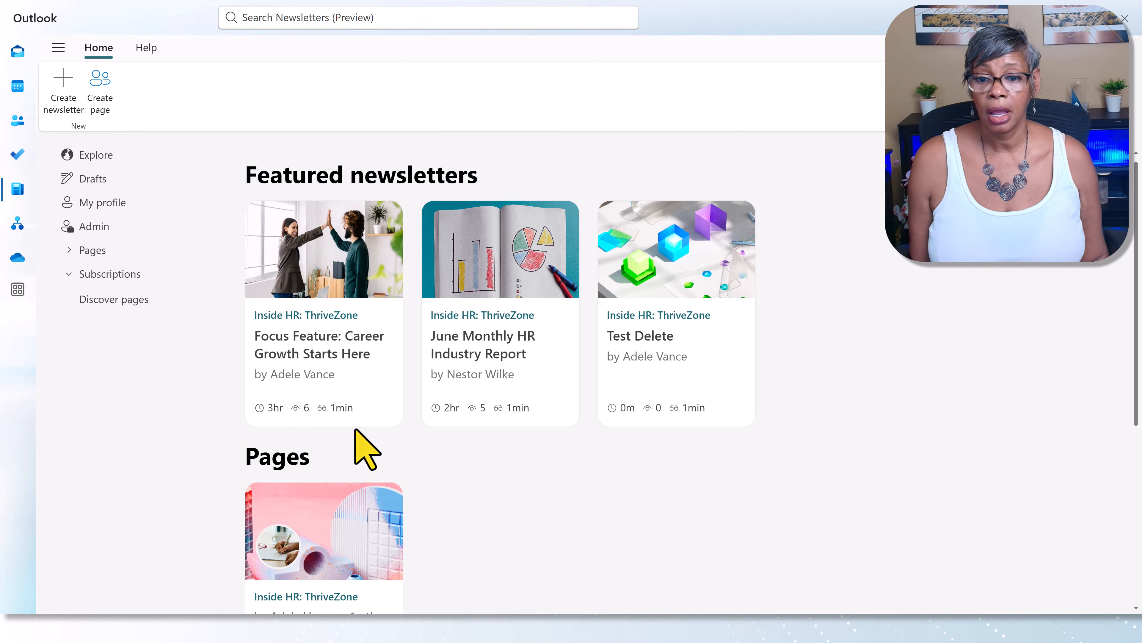
left_click(113, 304)
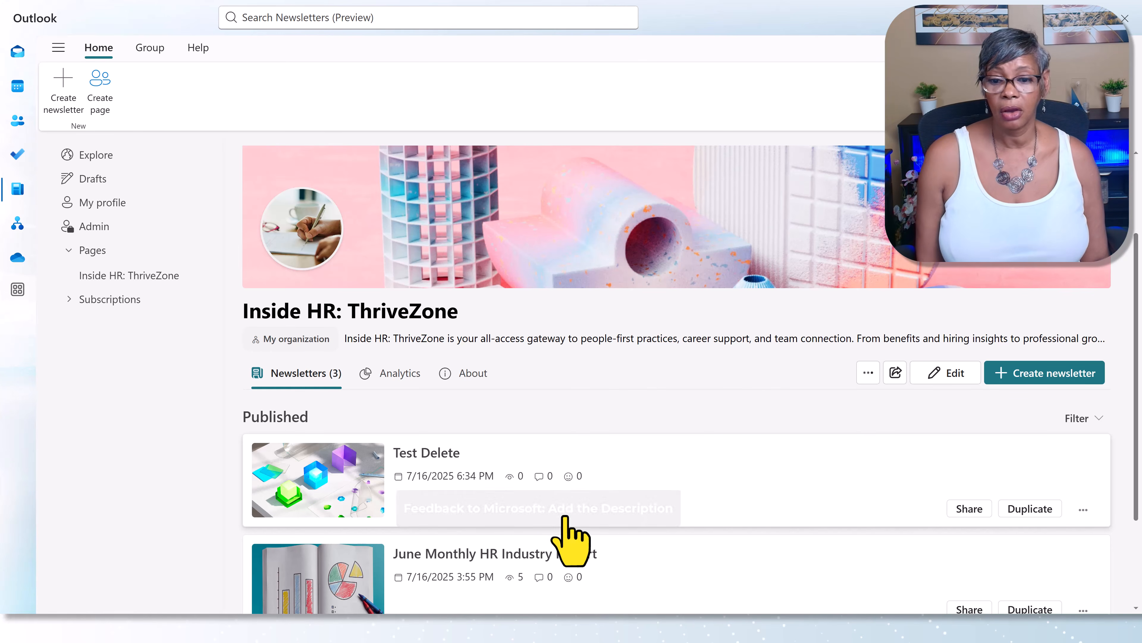
scroll(517, 599, "down", 3)
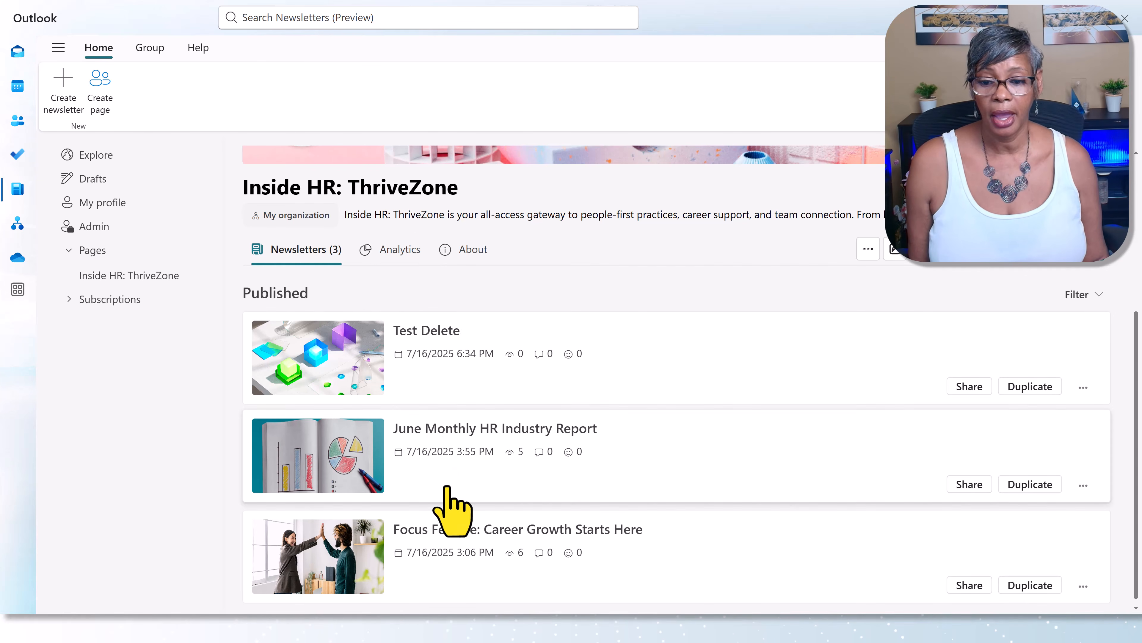
Step: Review the Inside HR: ThriveZone page's analytics, covering all activity, reactions, comments and the Publications table
left_click(401, 251)
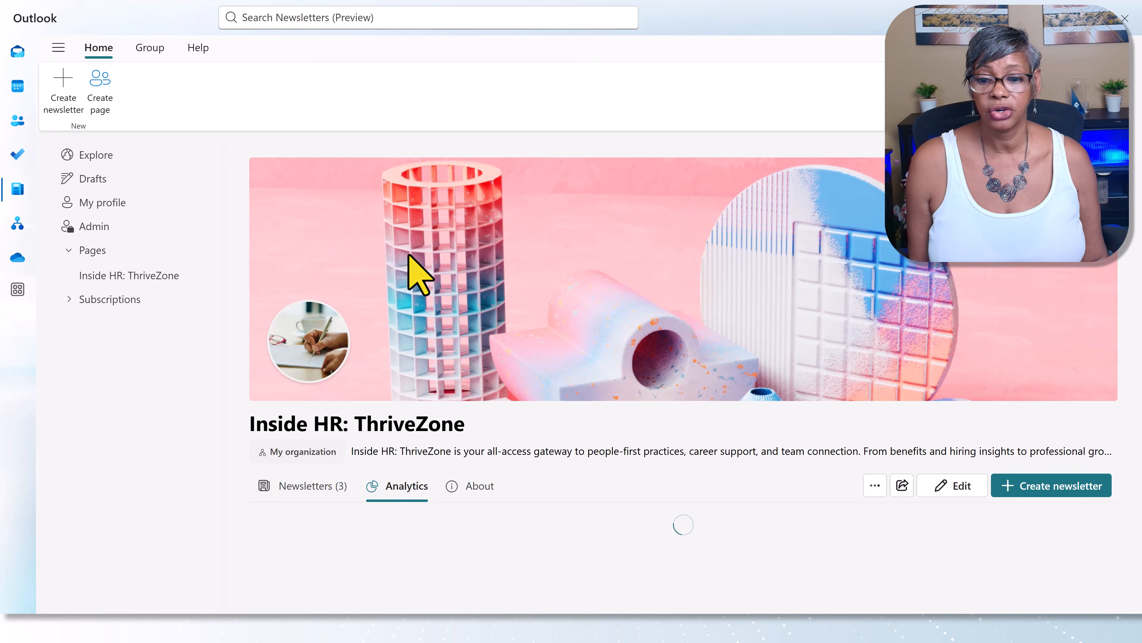
scroll(168, 491, "down", 3)
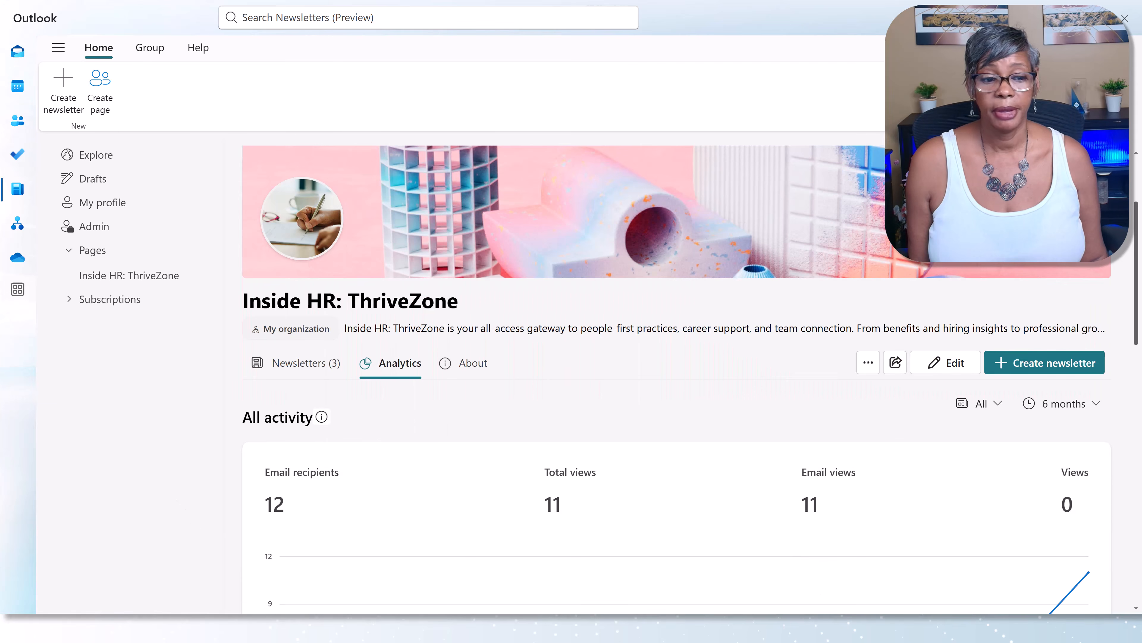
scroll(408, 529, "down", 3)
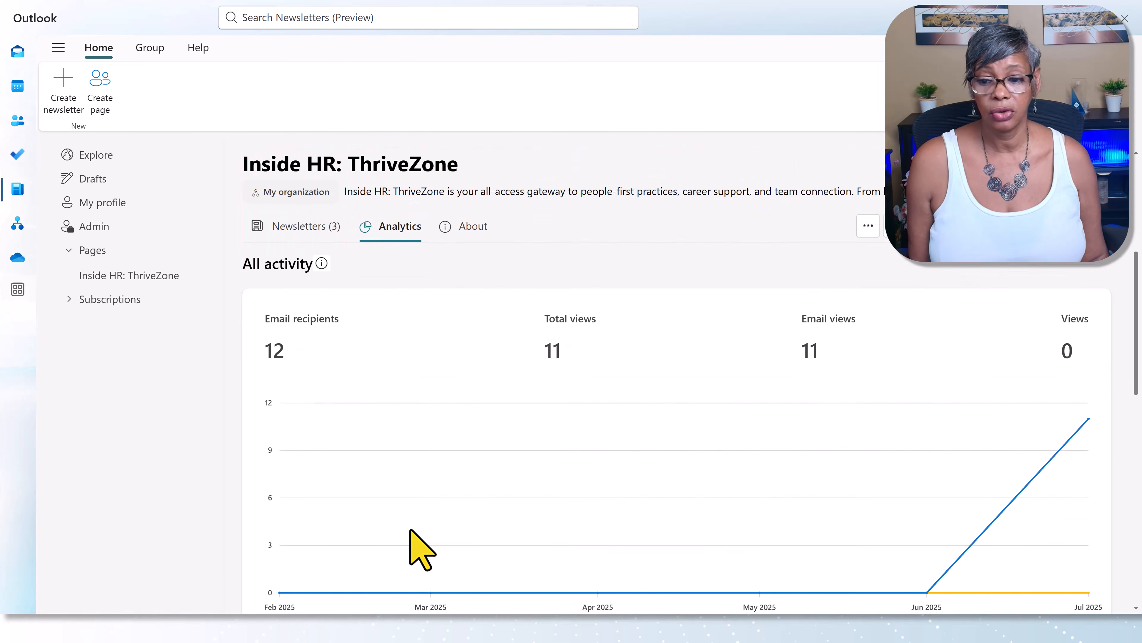
scroll(408, 527, "down", 10)
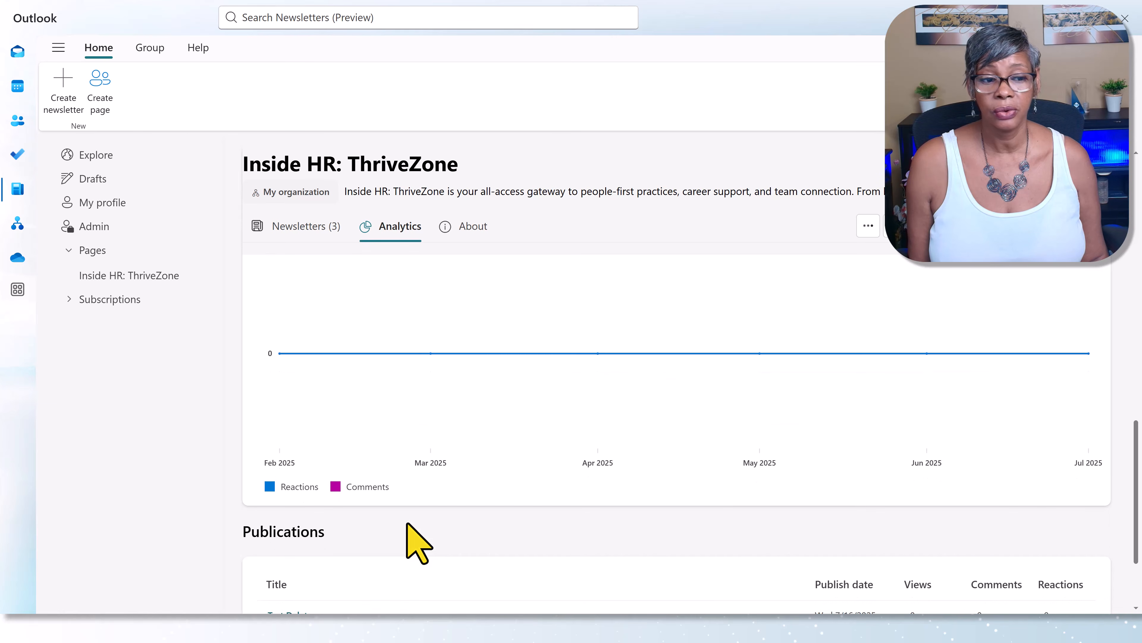
scroll(409, 544, "down", 1)
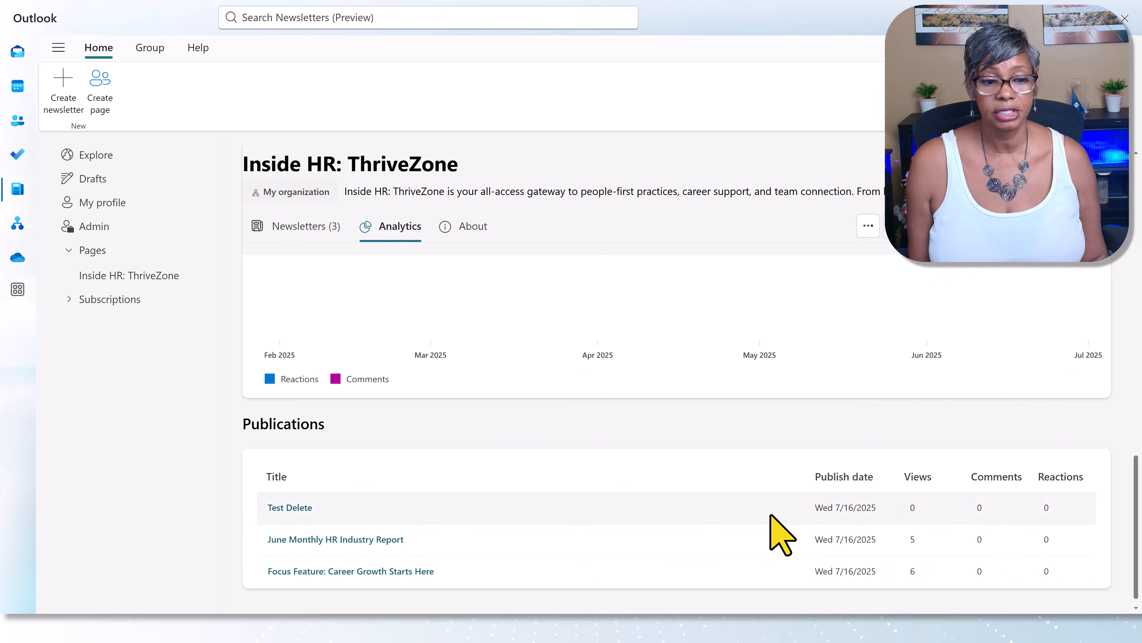
scroll(613, 506, "up", 10)
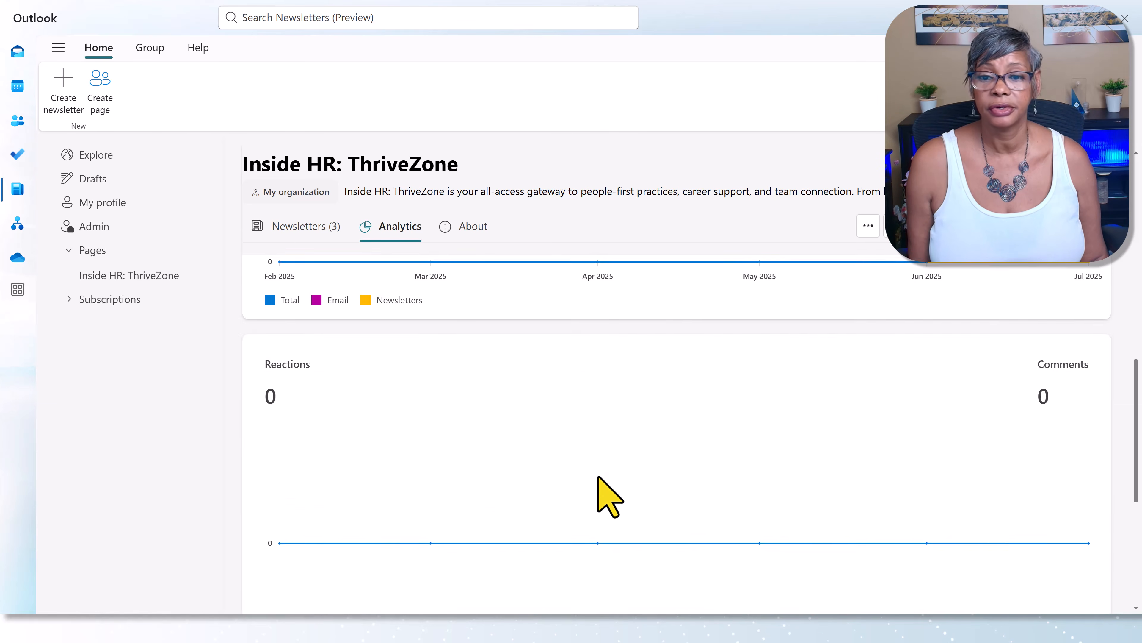
scroll(497, 434, "up", 2)
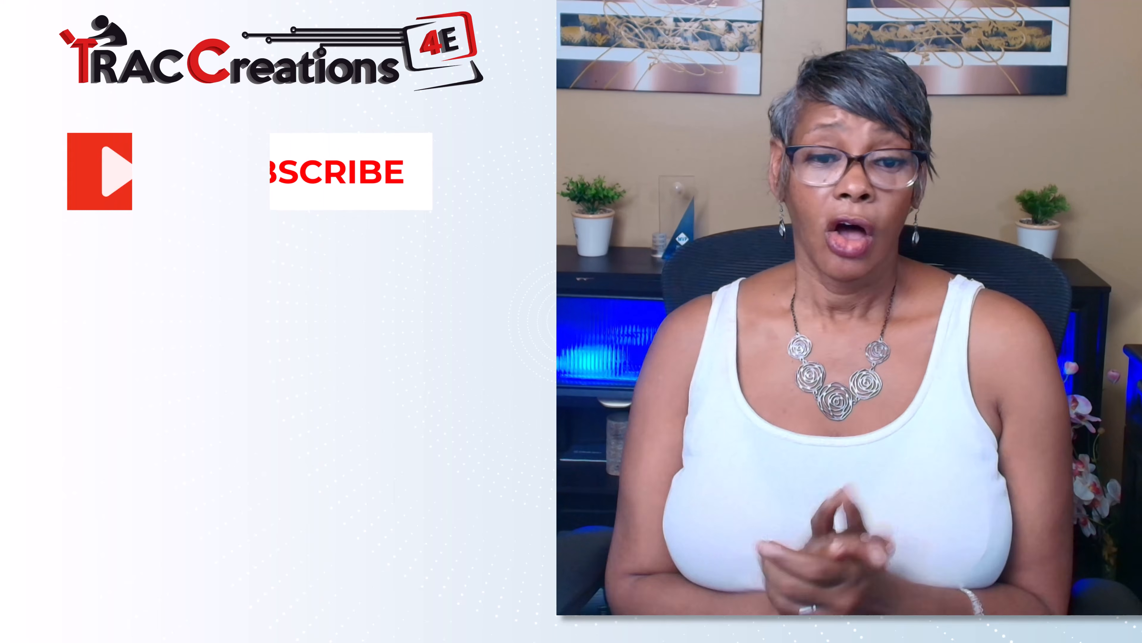